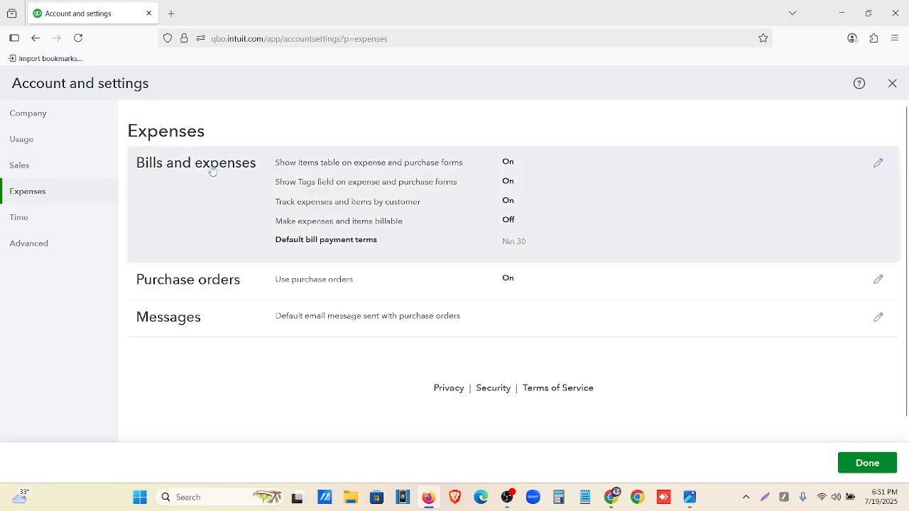
# Make expenses and items billable in the Bills and expenses settings, with a default markup rate of 30%
pyautogui.click(565, 179)
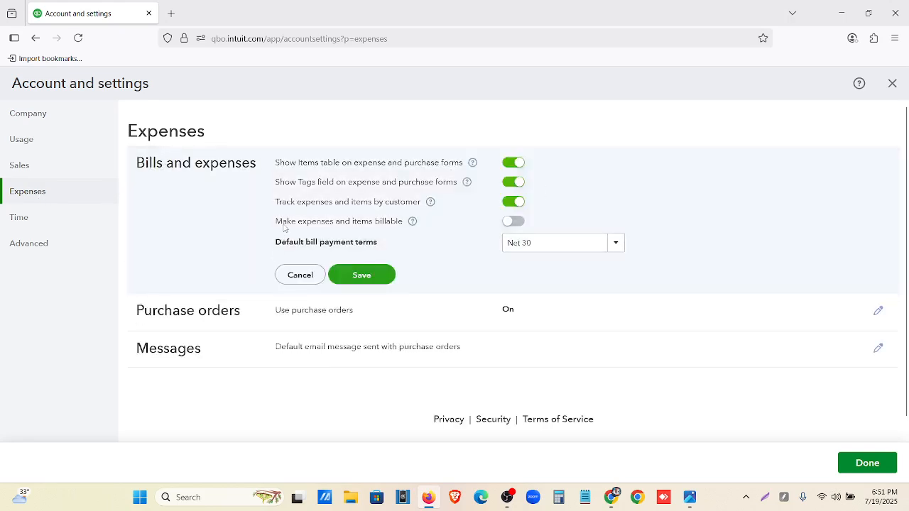
pyautogui.click(512, 221)
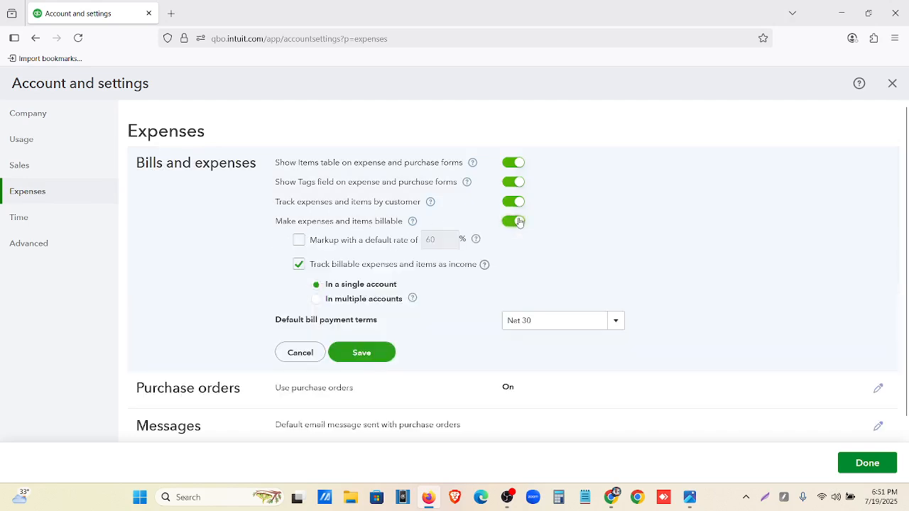
pyautogui.click(298, 240)
pyautogui.doubleClick(430, 240)
pyautogui.press('BackSpace')
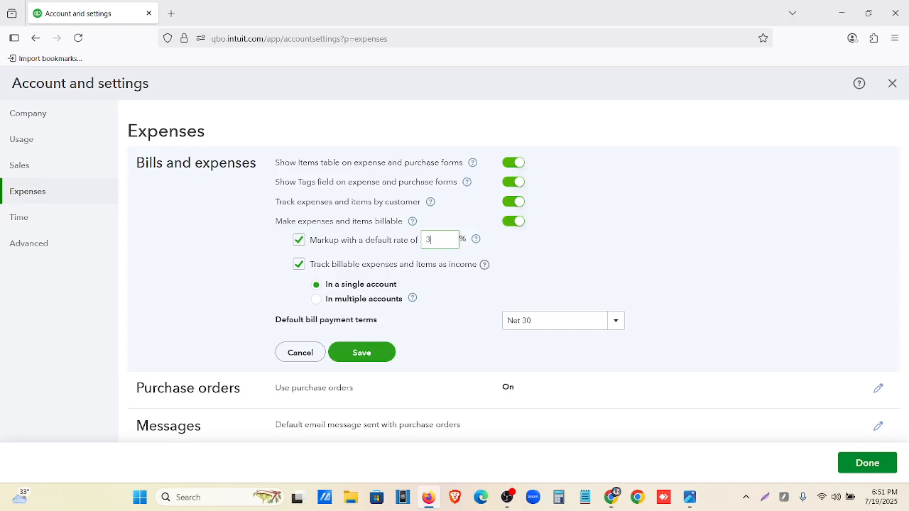
pyautogui.write('30')
pyautogui.click(258, 275)
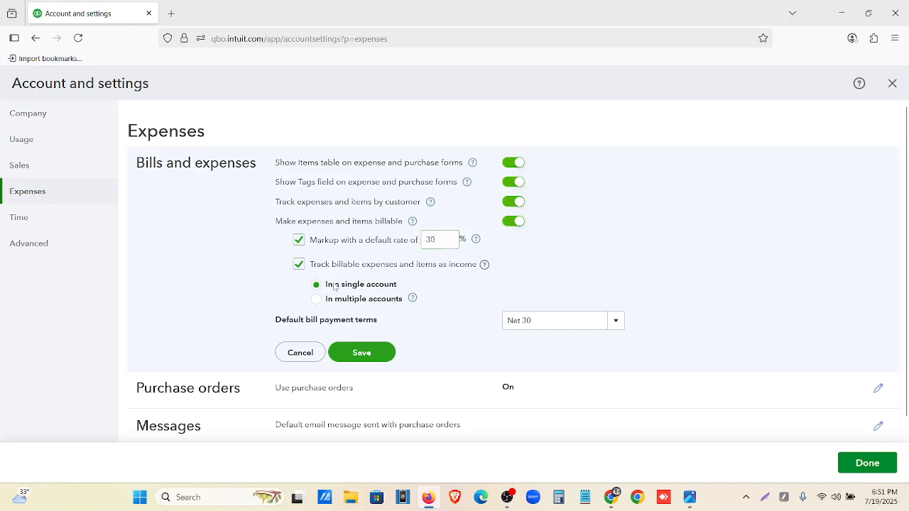
# Save the Bills and expenses settings, with billable expenses tracked as income in a single account, and close the account settings
pyautogui.moveTo(369, 244); pyautogui.dragTo(413, 245)
pyautogui.click(373, 259)
pyautogui.moveTo(319, 269); pyautogui.dragTo(467, 273)
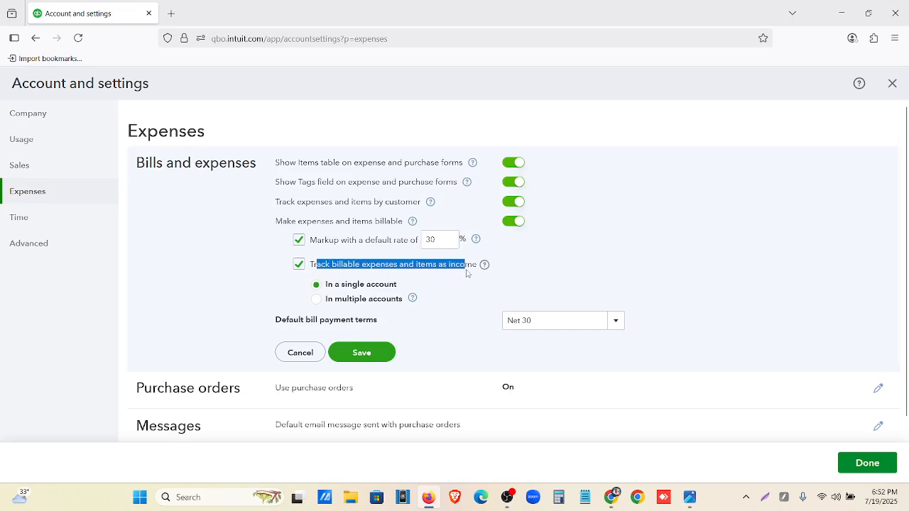
pyautogui.click(522, 269)
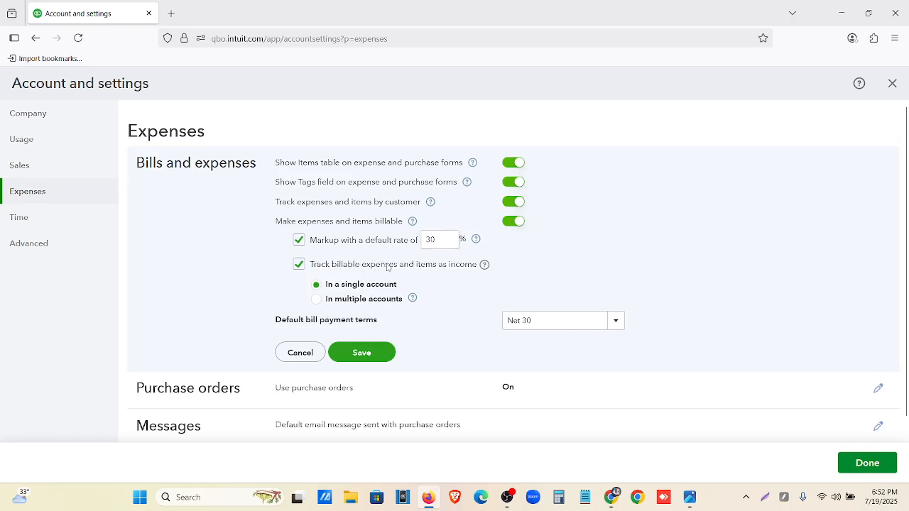
pyautogui.click(370, 353)
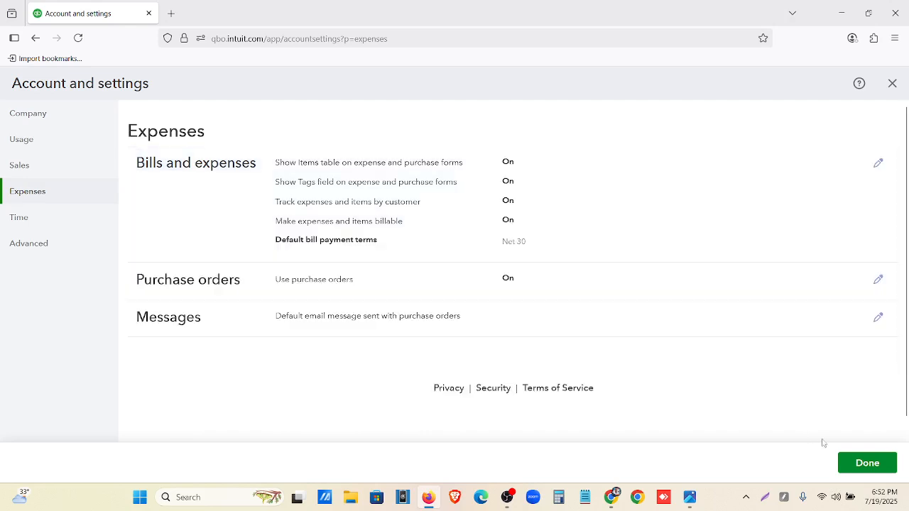
pyautogui.click(867, 463)
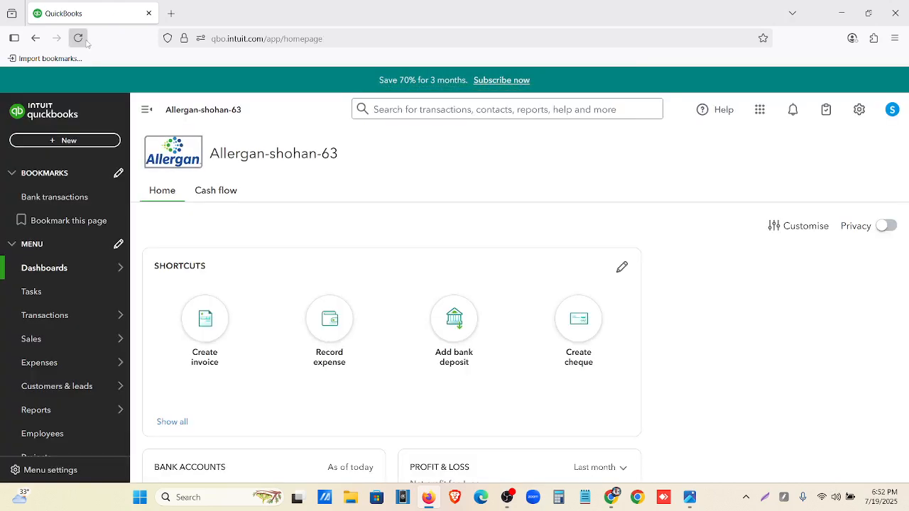
# Create a new bill and choose the Evans Construction supplier for it
pyautogui.click(85, 142)
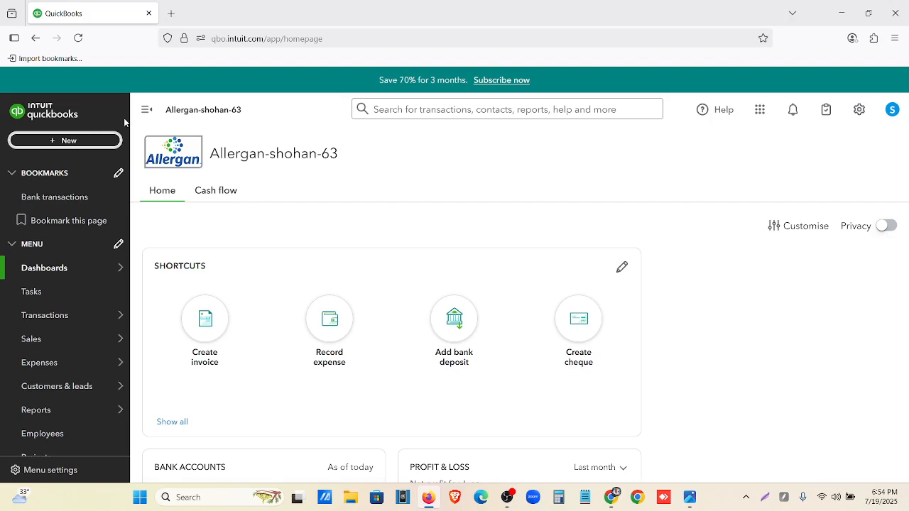
pyautogui.click(99, 142)
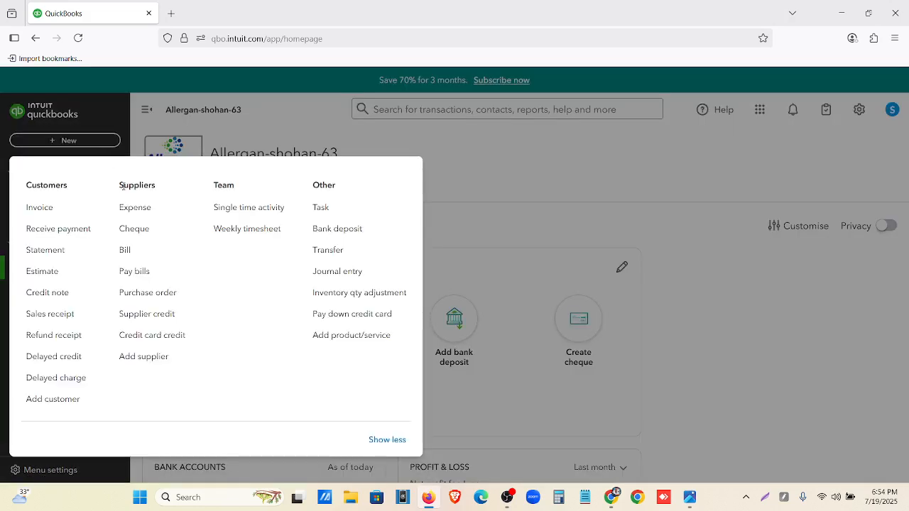
pyautogui.click(123, 249)
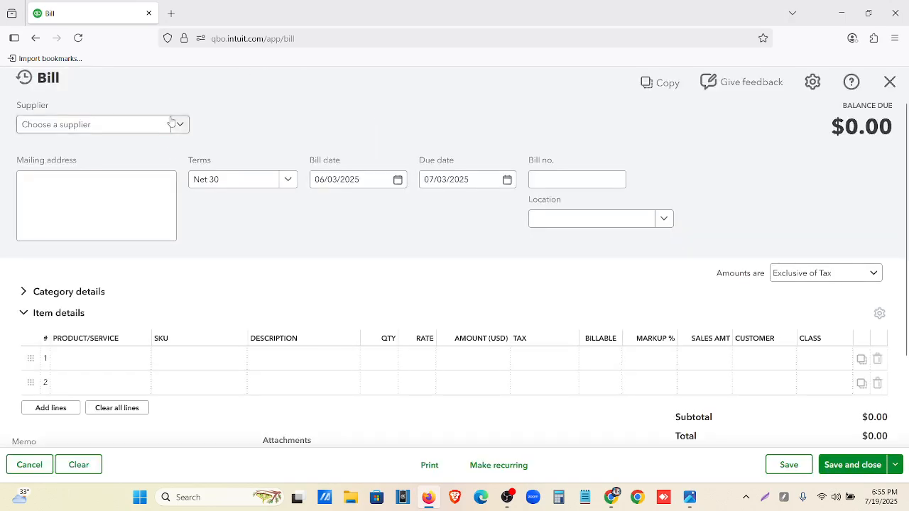
pyautogui.click(171, 124)
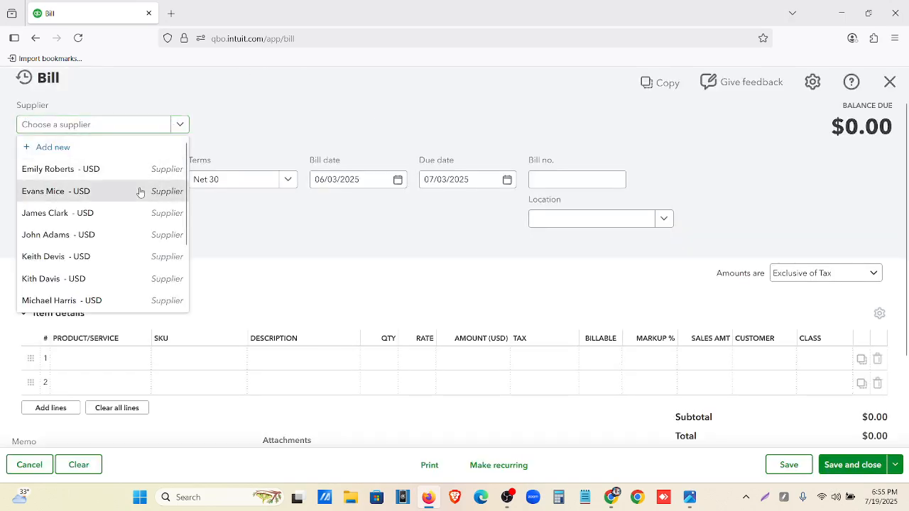
pyautogui.click(140, 191)
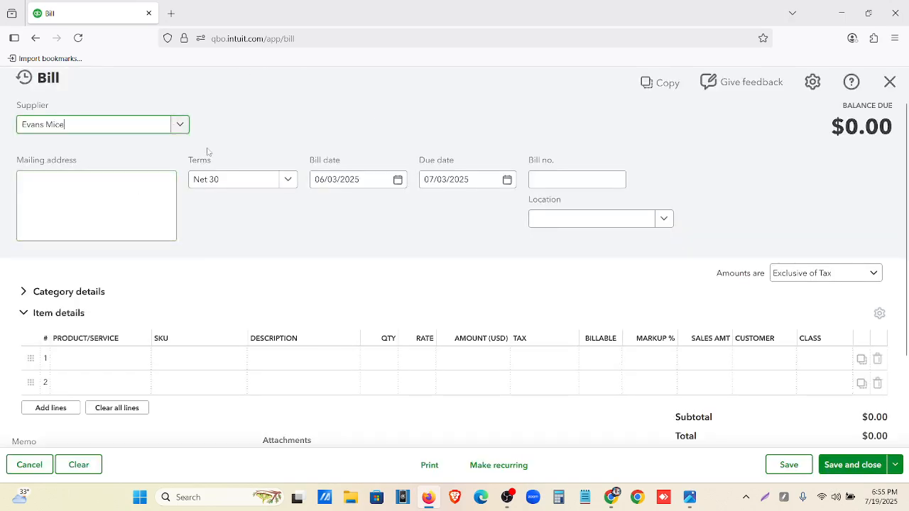
# Choose the bill date in the bill's date calendar
pyautogui.click(399, 180)
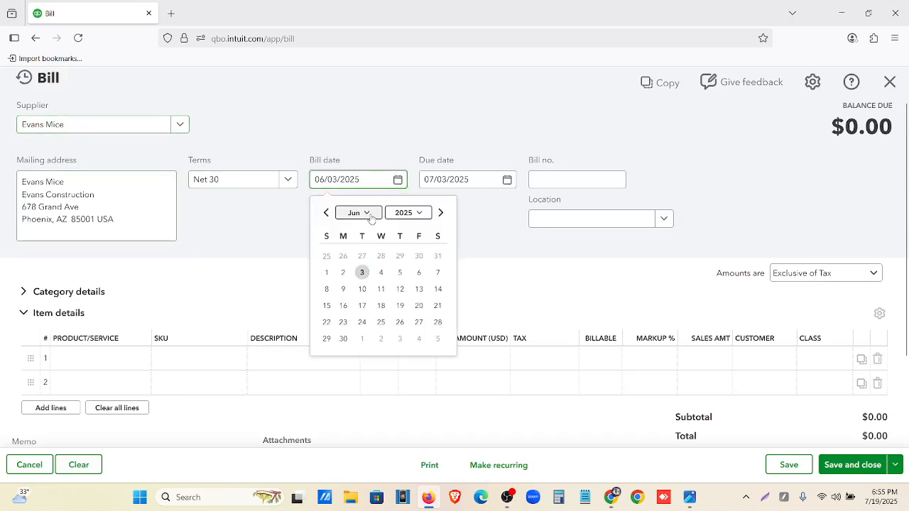
pyautogui.click(440, 212)
pyautogui.click(362, 257)
pyautogui.click(349, 220)
# Add EKG/ECG Machines as the first item line with quantity 10 and Puchase Tax (8%)
pyautogui.scroll(-2, 355, 213)
pyautogui.click(116, 253)
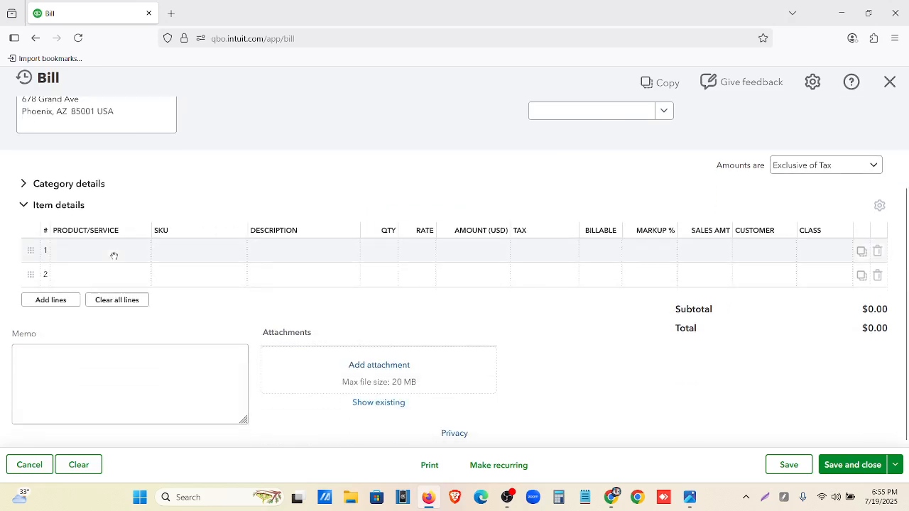
pyautogui.click(140, 254)
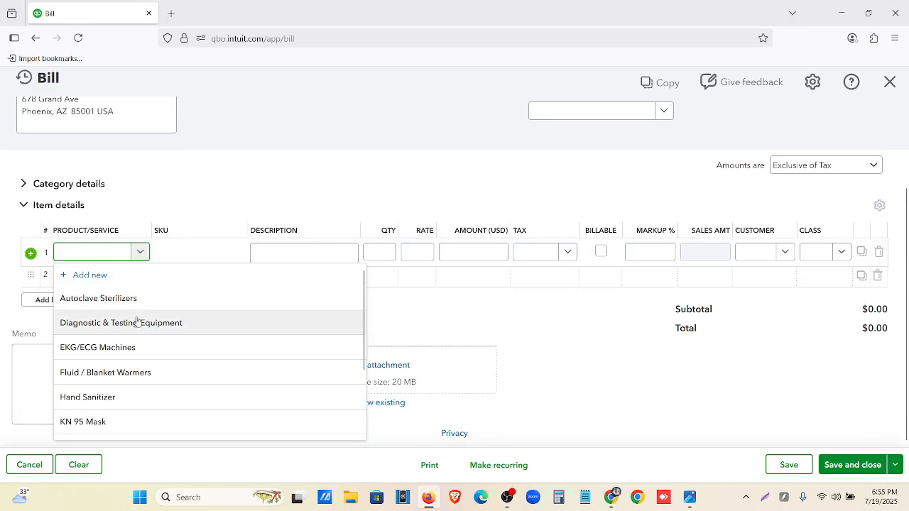
pyautogui.click(120, 348)
pyautogui.click(388, 252)
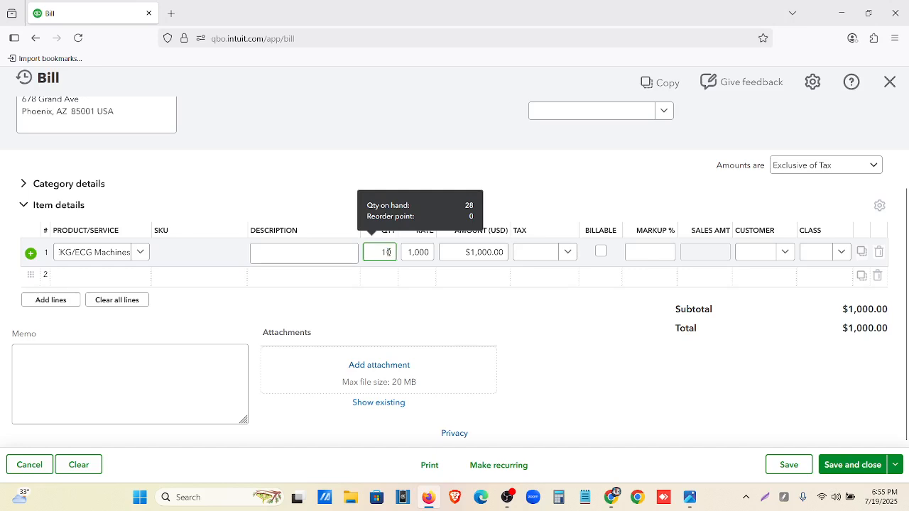
pyautogui.write('0')
pyautogui.click(558, 252)
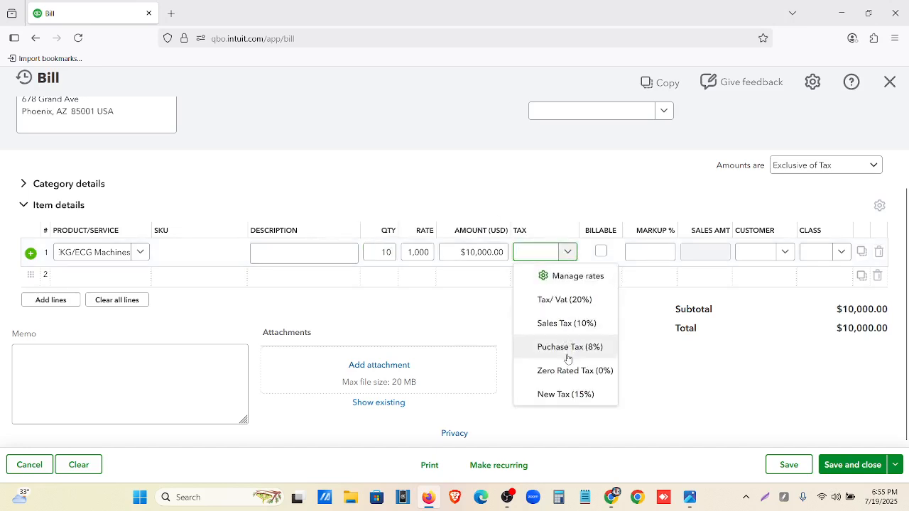
pyautogui.click(567, 355)
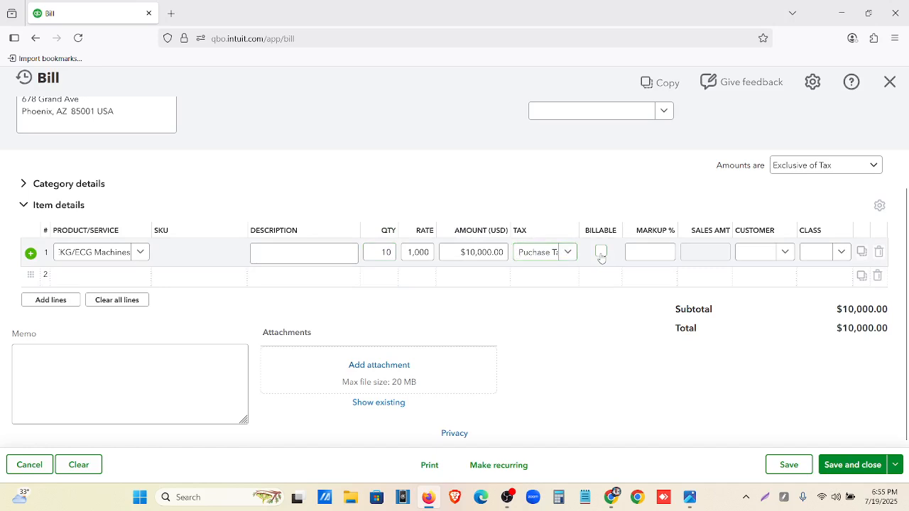
# Make the EKG/ECG Machines line billable with a 30% markup and assign it to the first listed customer
pyautogui.click(601, 252)
pyautogui.moveTo(642, 253); pyautogui.dragTo(658, 253)
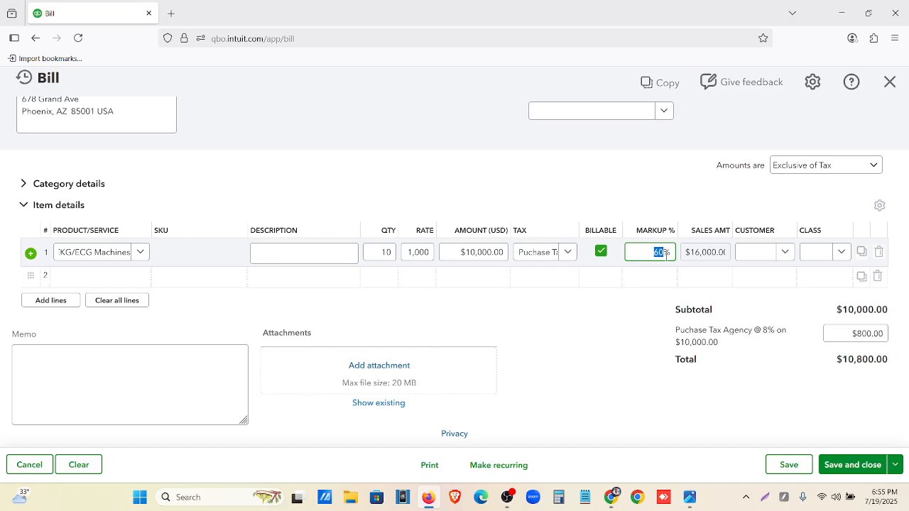
pyautogui.write('30')
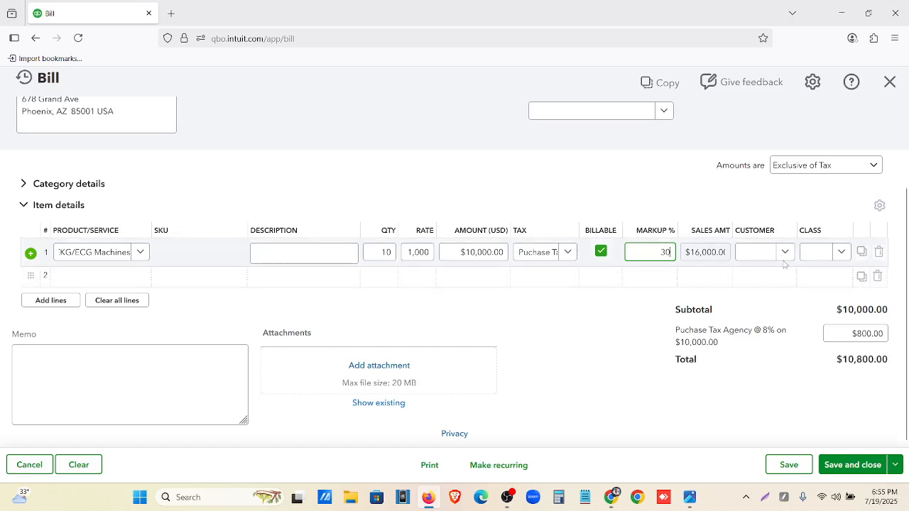
pyautogui.click(779, 255)
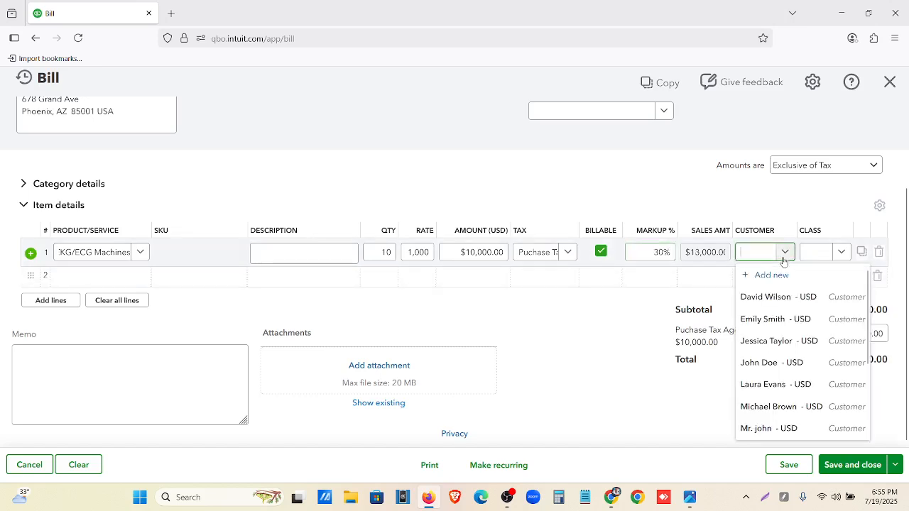
pyautogui.click(771, 297)
# Add Hand Sanitizer as the second item line with quantity 50, rate 110 and Puchase Tax (8%)
pyautogui.click(118, 281)
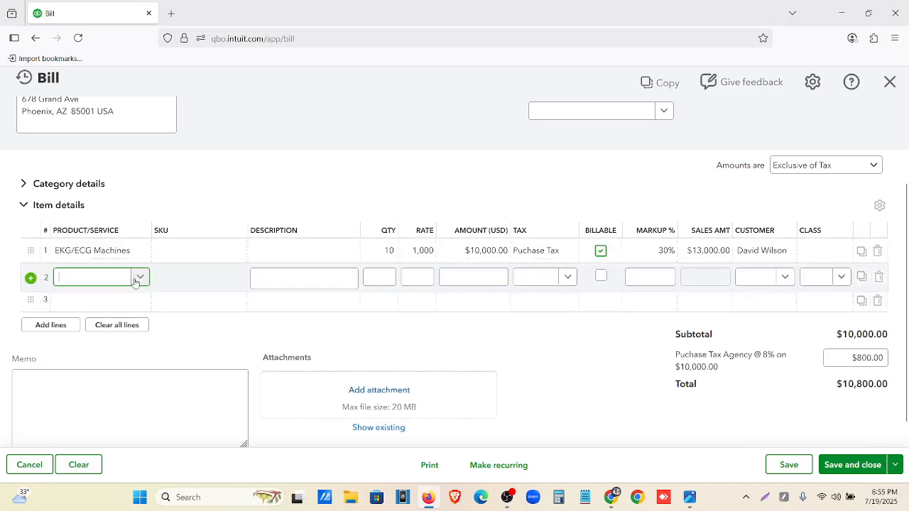
pyautogui.click(140, 277)
pyautogui.click(105, 422)
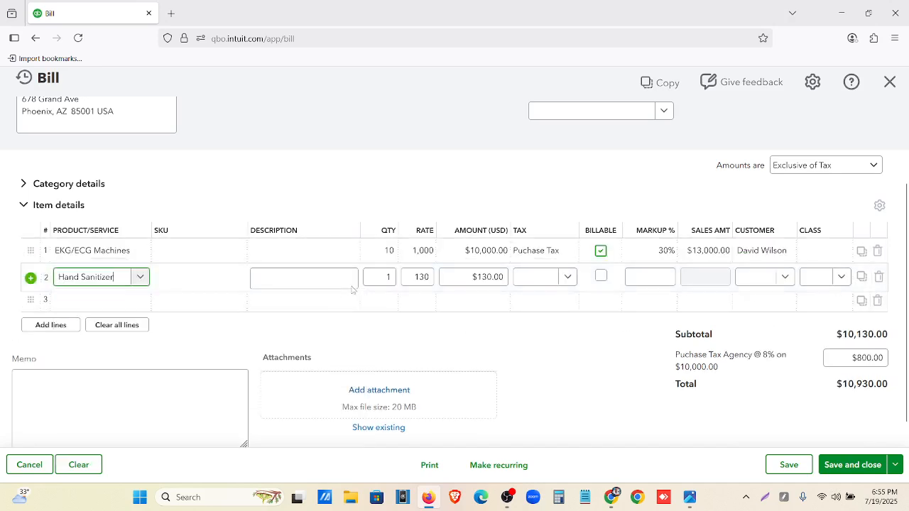
pyautogui.click(378, 277)
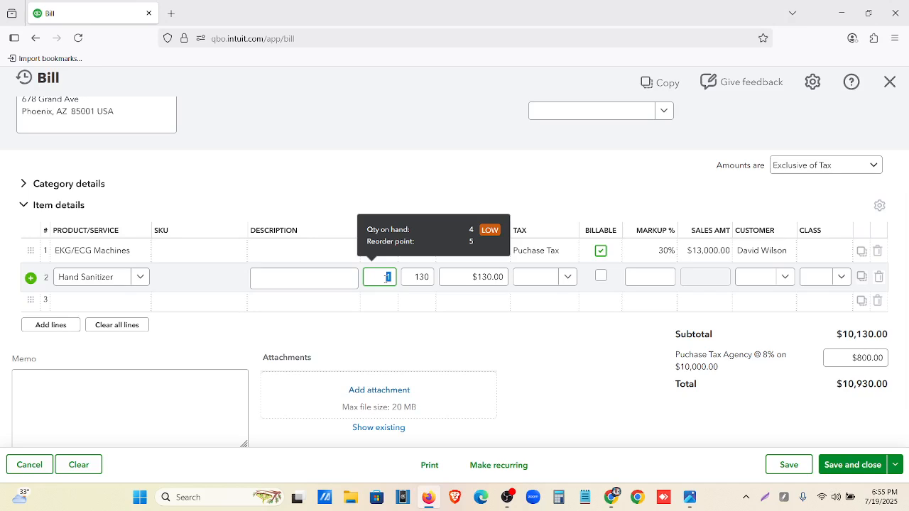
pyautogui.click(421, 276)
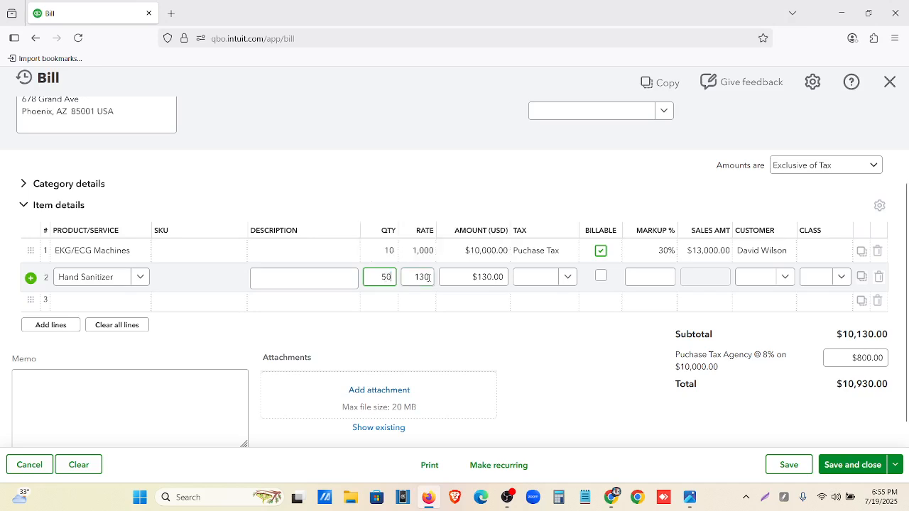
pyautogui.write('110')
pyautogui.press('Tab')
pyautogui.click(564, 277)
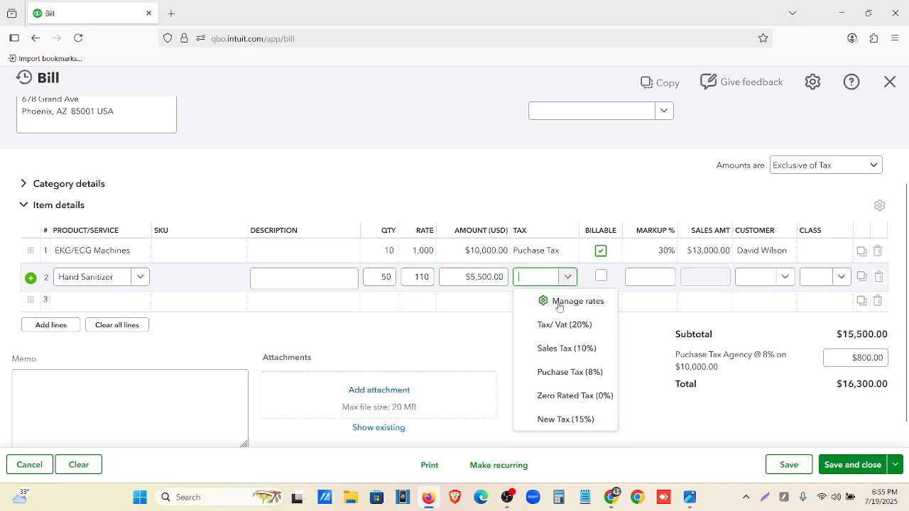
pyautogui.click(562, 372)
# Make the Hand Sanitizer line billable with a 20% markup and assign it to the second listed customer
pyautogui.click(600, 277)
pyautogui.click(648, 279)
pyautogui.press('BackSpace')
pyautogui.press('BackSpace')
pyautogui.press('BackSpace')
pyautogui.press('BackSpace')
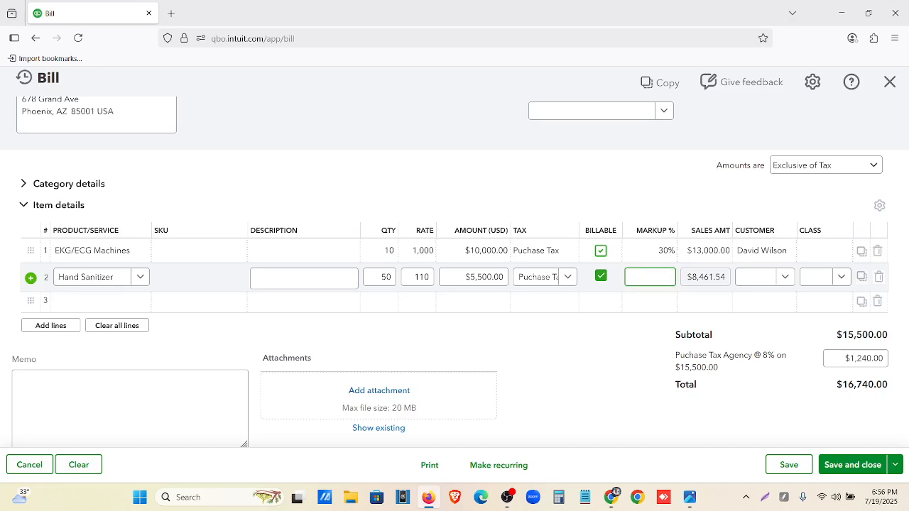
pyautogui.write('20')
pyautogui.click(760, 277)
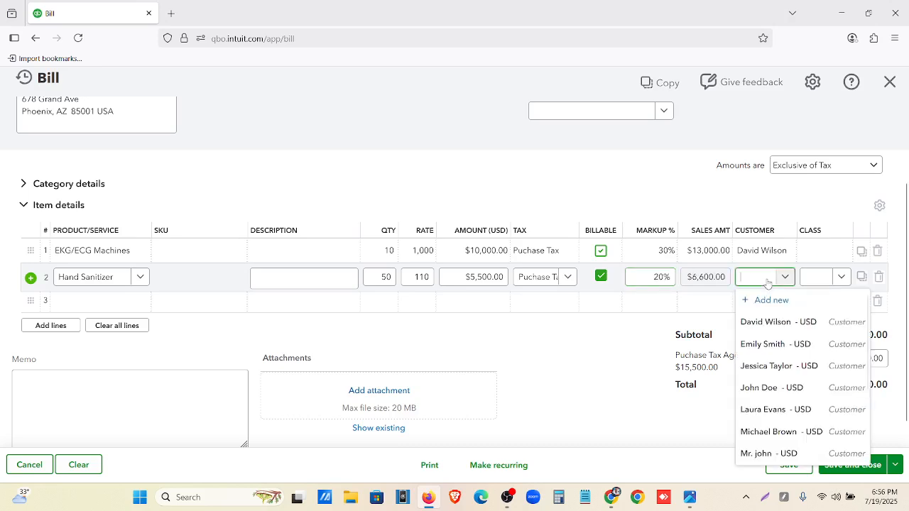
pyautogui.click(783, 345)
pyautogui.click(533, 362)
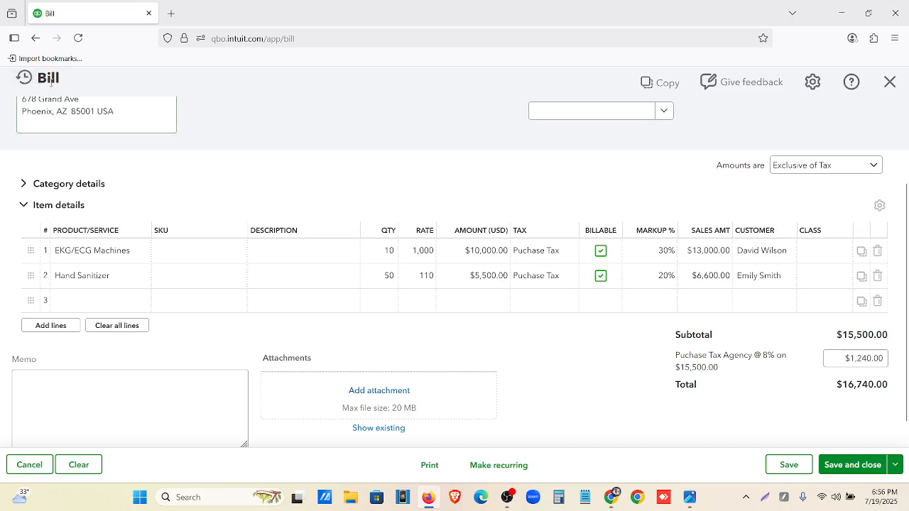
# Check the bill's total, and save and close the bill
pyautogui.moveTo(57, 78); pyautogui.dragTo(41, 91)
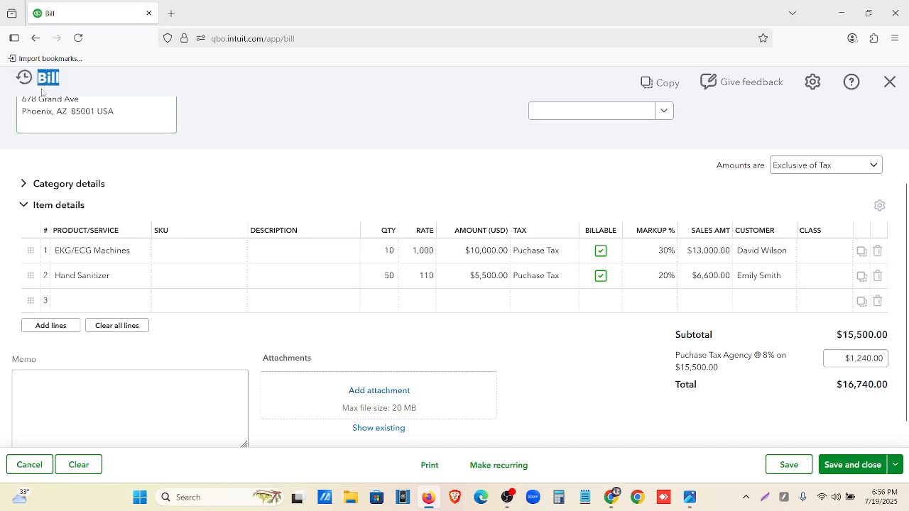
pyautogui.click(622, 391)
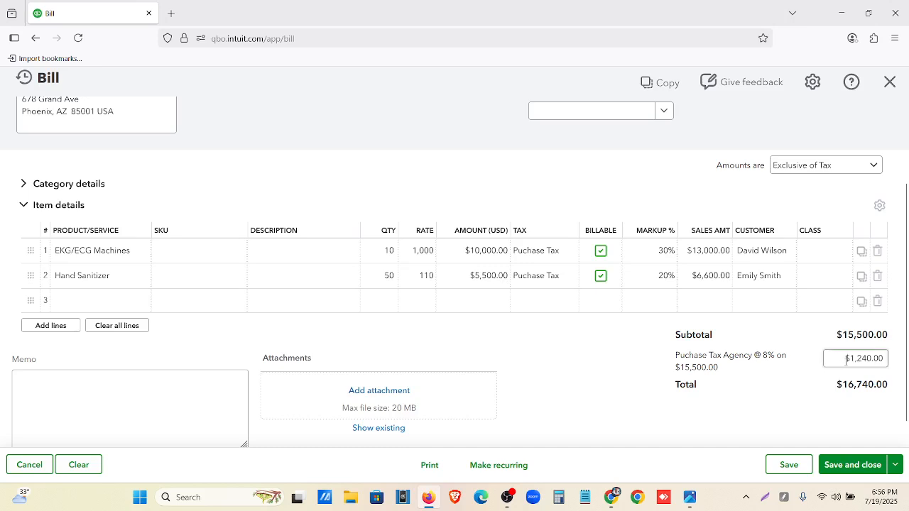
pyautogui.moveTo(844, 391); pyautogui.dragTo(891, 397)
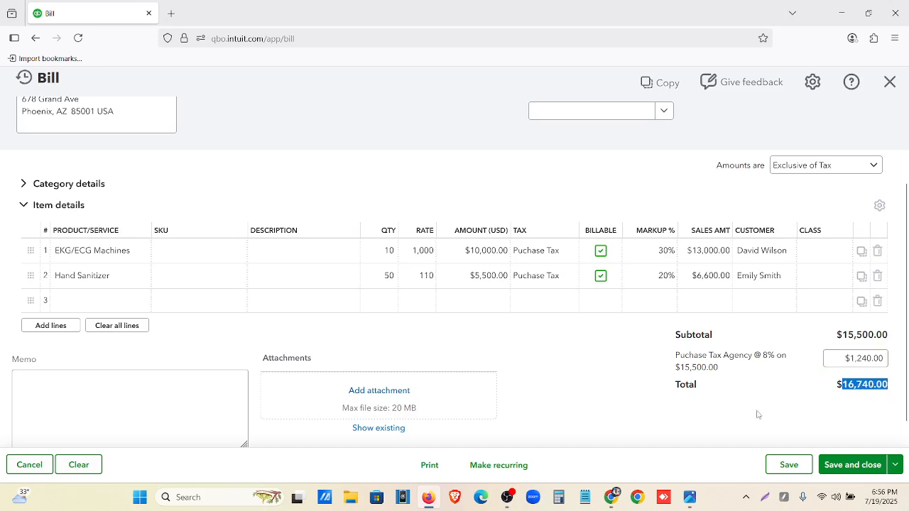
pyautogui.click(757, 414)
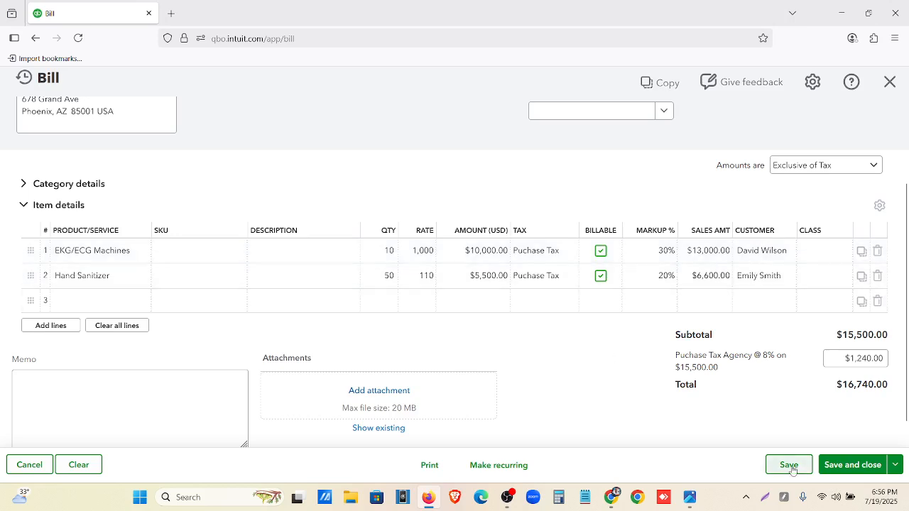
pyautogui.click(842, 469)
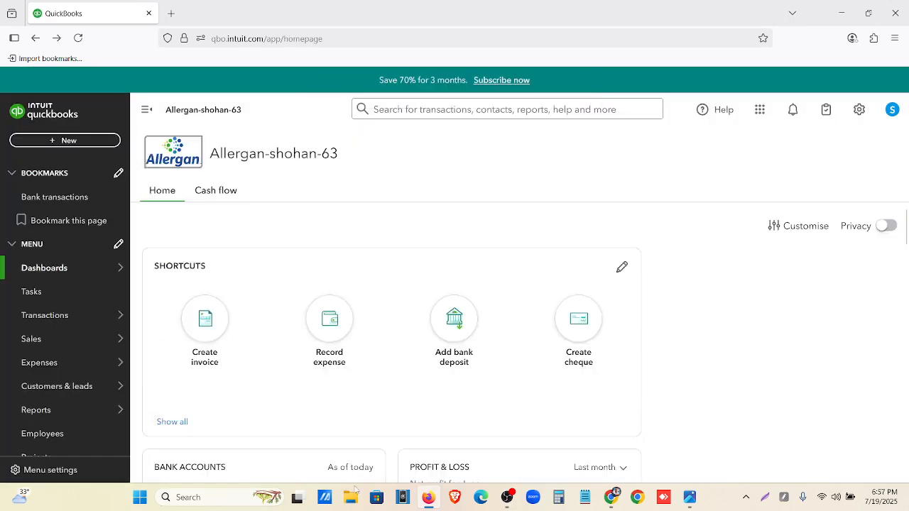
# Open the list of expense transactions in the Expenses area
pyautogui.click(46, 370)
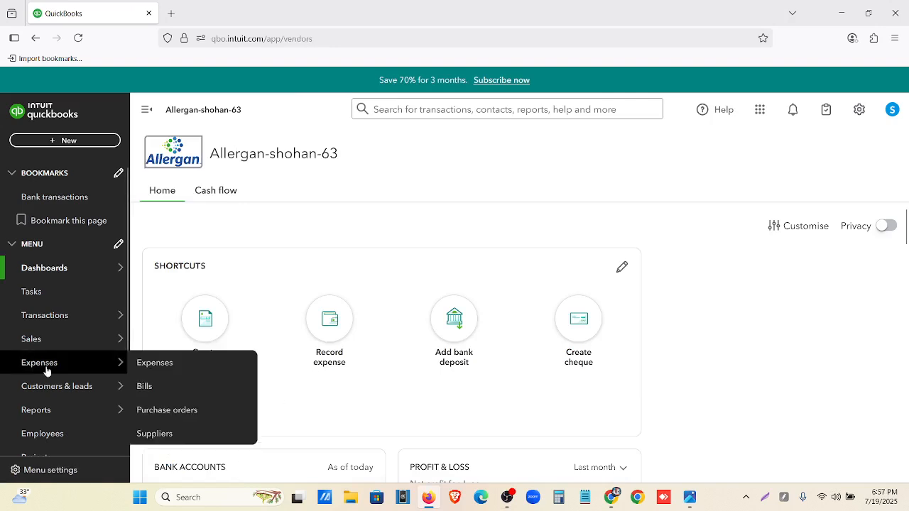
pyautogui.click(172, 188)
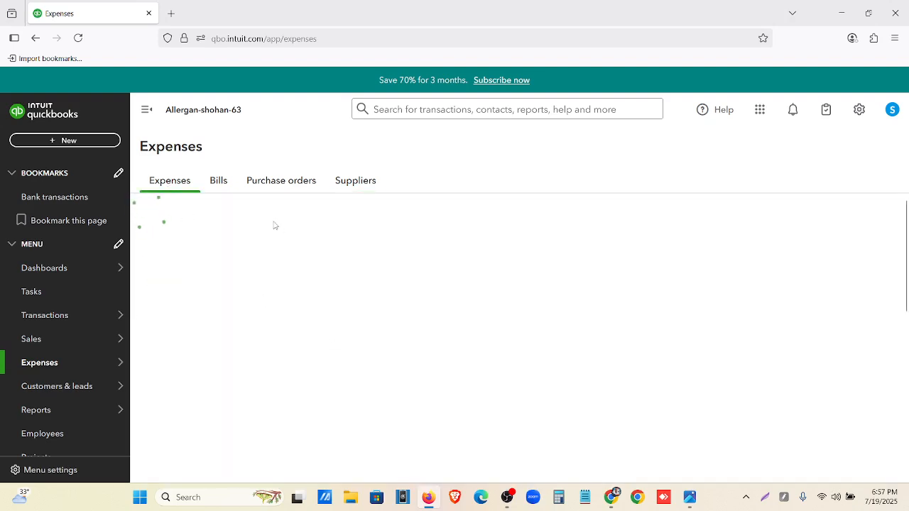
# Open the 07/01/2025 bill from the expense transactions list and duplicate its browser tab
pyautogui.scroll(-1, 274, 225)
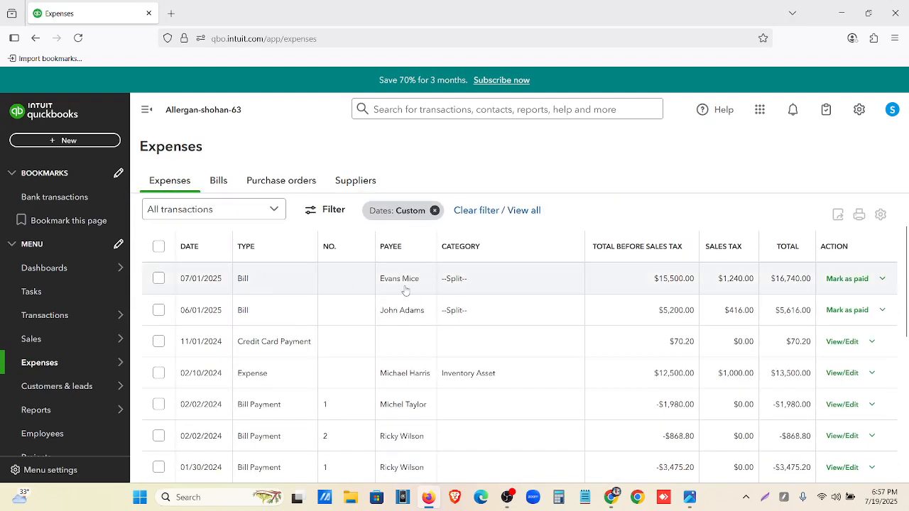
pyautogui.click(883, 278)
pyautogui.click(871, 300)
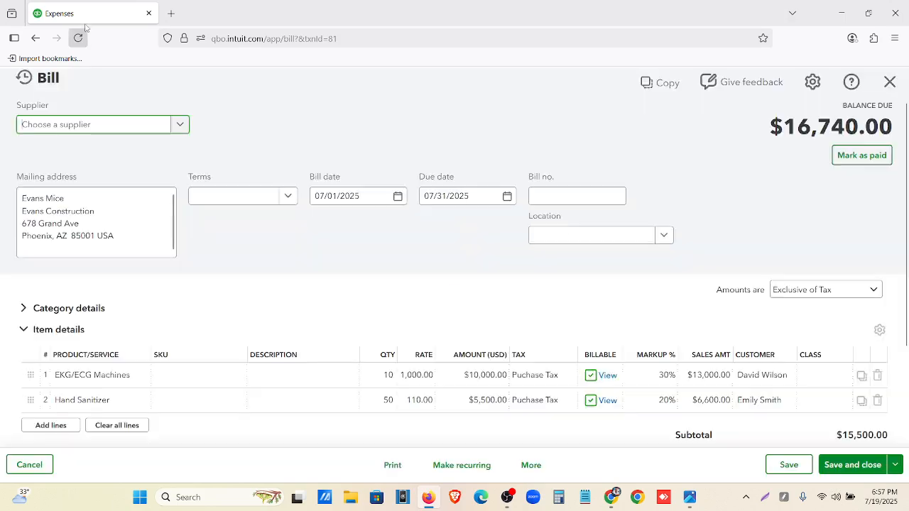
pyautogui.rightClick(78, 10)
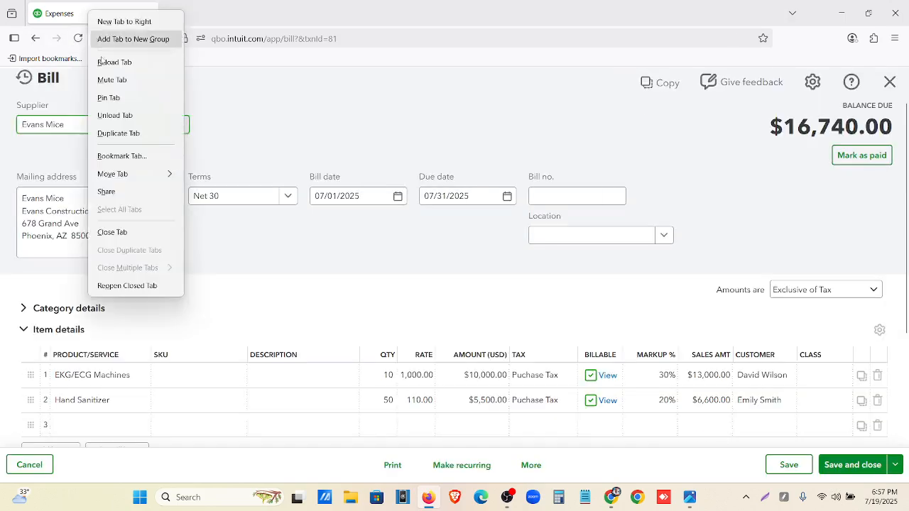
pyautogui.click(131, 133)
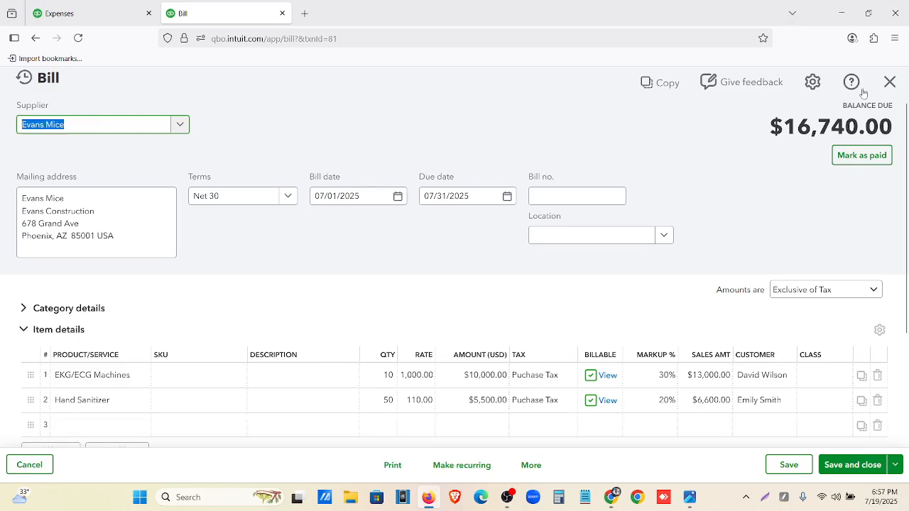
# Close the bill in the duplicated tab and open the list of all sales transactions
pyautogui.click(888, 82)
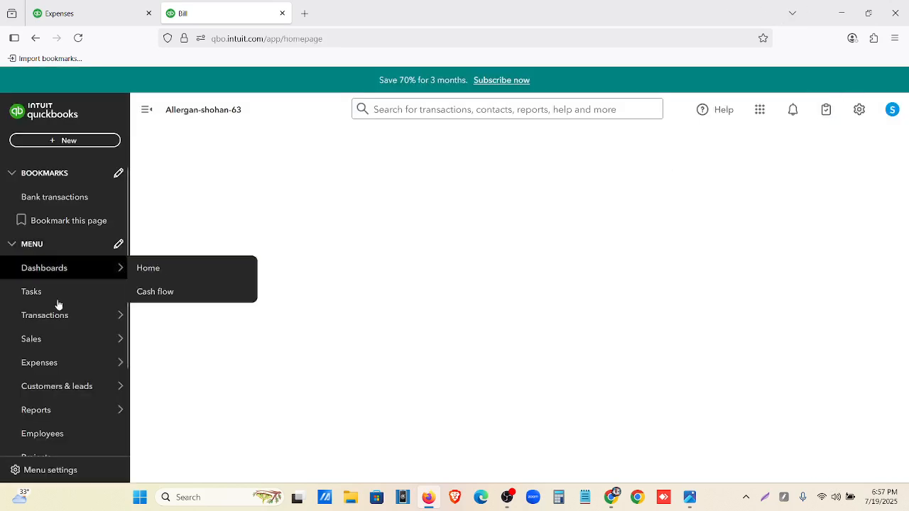
pyautogui.moveTo(59, 341)
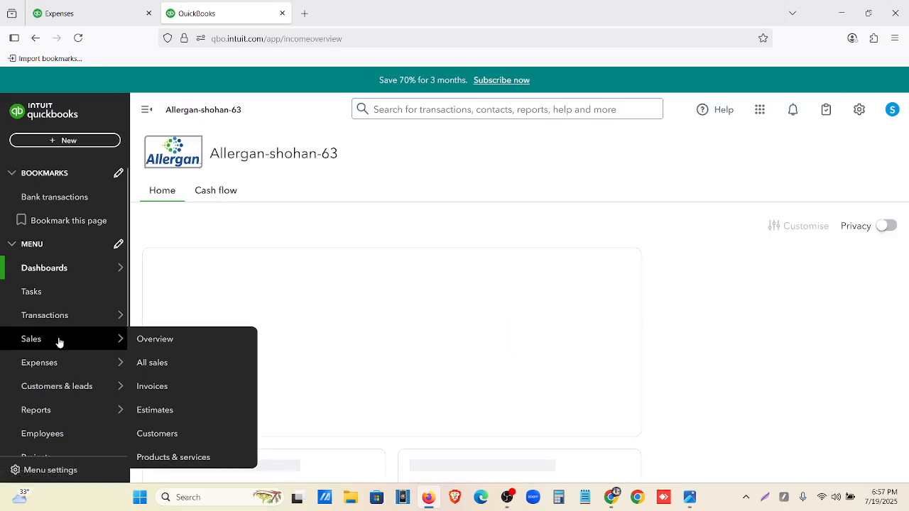
pyautogui.click(59, 340)
pyautogui.click(223, 184)
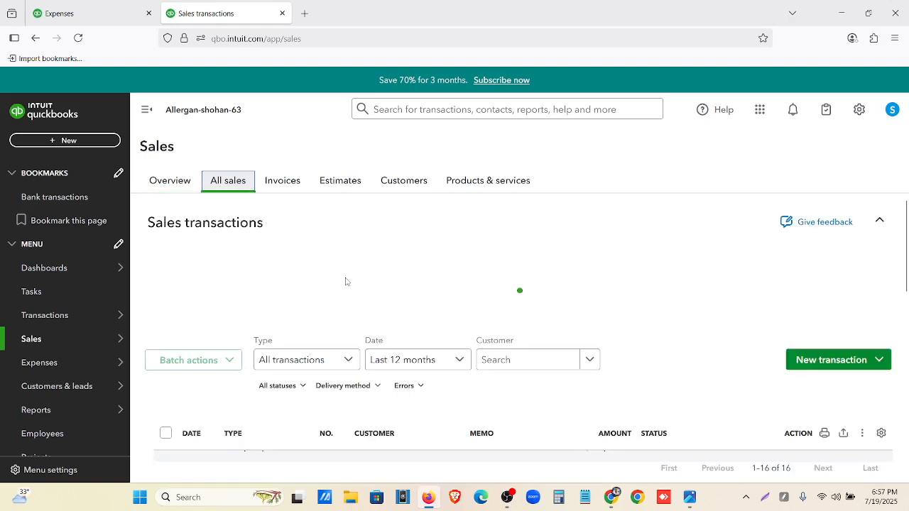
# Set the sales transactions list's date filter to All
pyautogui.scroll(-2, 347, 282)
pyautogui.click(416, 254)
pyautogui.scroll(5, 421, 300)
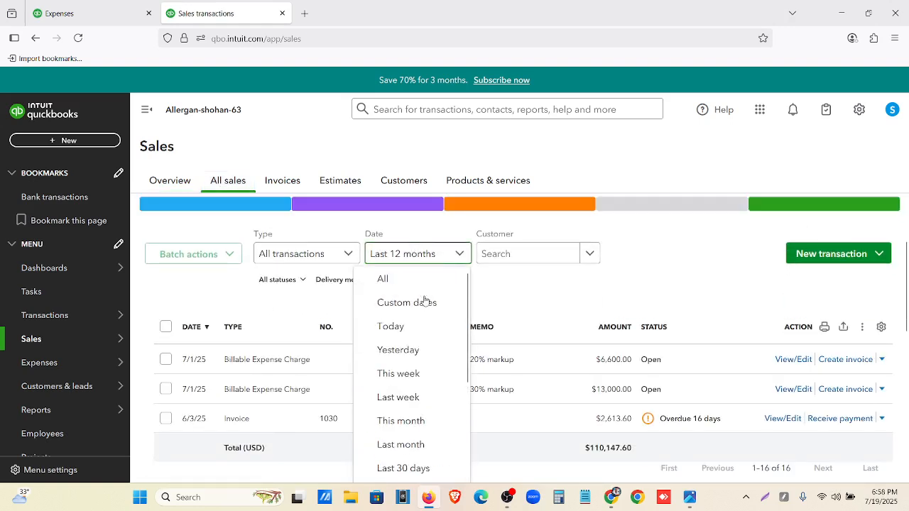
pyautogui.click(420, 281)
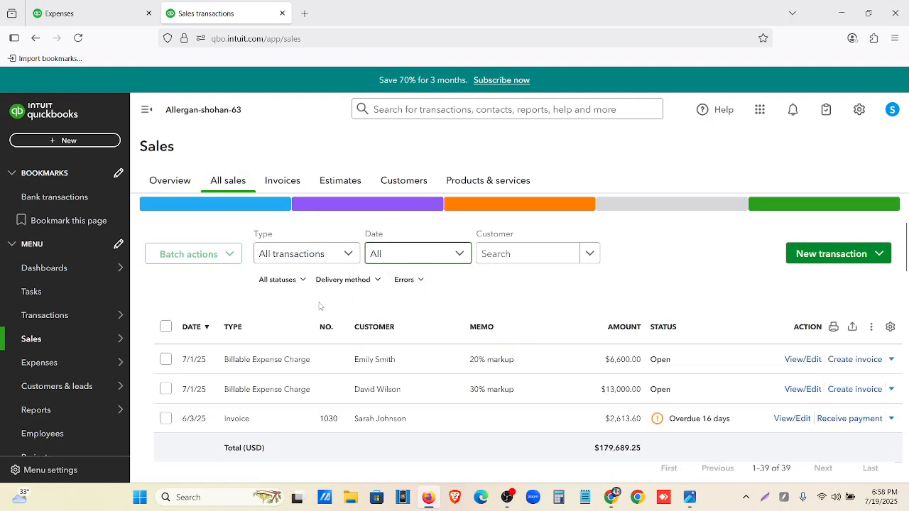
# Outline the two billable expense charges and their type, customer, memo, amount, status and invoice action in a screenshot overlay, and discard the overlay
pyautogui.click(767, 497)
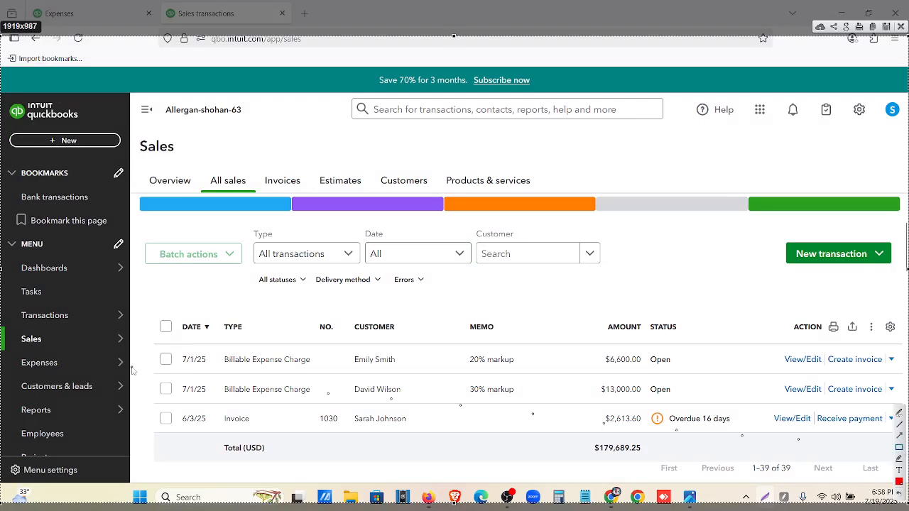
pyautogui.moveTo(144, 344)
pyautogui.mouseDown()
pyautogui.moveTo(558, 419)
pyautogui.moveTo(907, 408)
pyautogui.mouseUp()
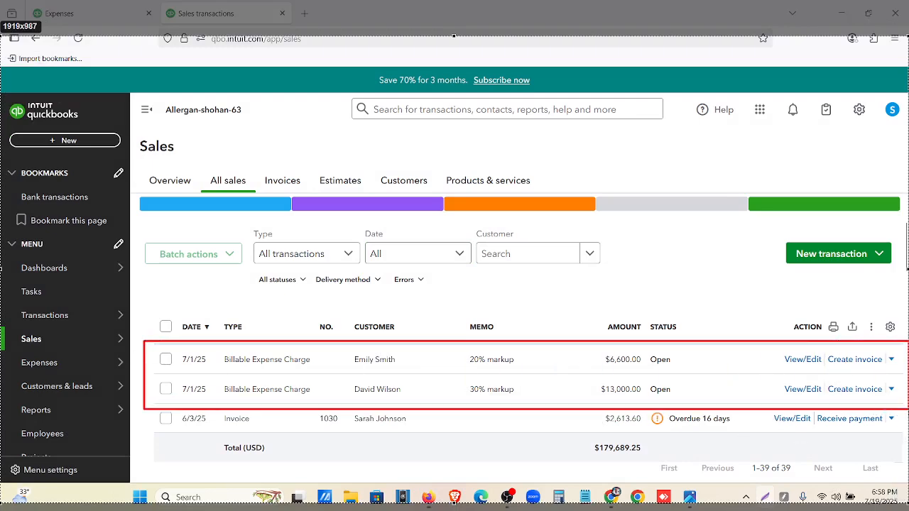
pyautogui.moveTo(349, 348); pyautogui.dragTo(408, 400)
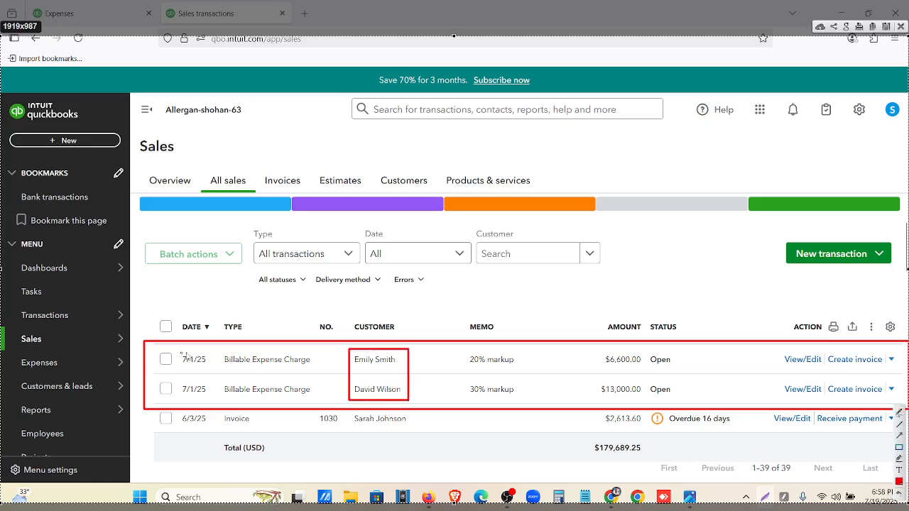
pyautogui.moveTo(220, 351); pyautogui.dragTo(322, 399)
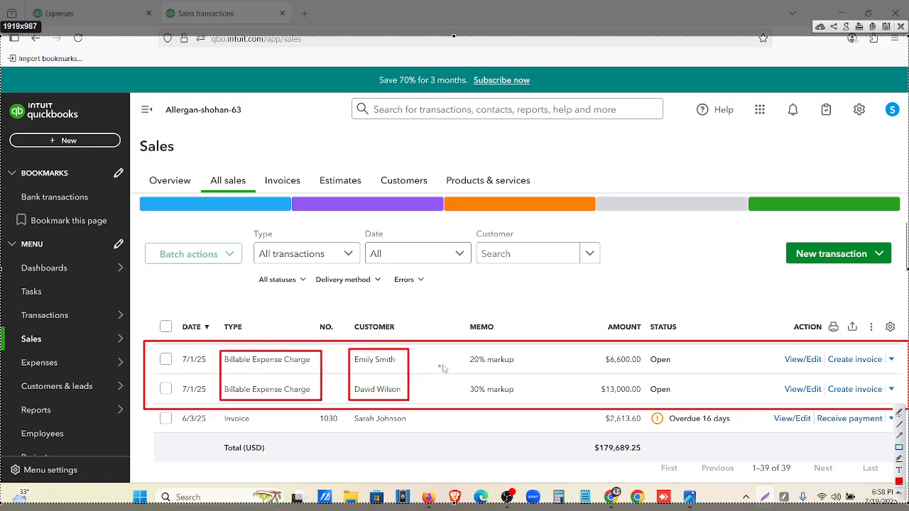
pyautogui.moveTo(458, 348); pyautogui.dragTo(523, 403)
pyautogui.moveTo(597, 350)
pyautogui.mouseDown()
pyautogui.moveTo(650, 409)
pyautogui.moveTo(644, 402)
pyautogui.mouseUp()
pyautogui.moveTo(648, 348); pyautogui.dragTo(680, 403)
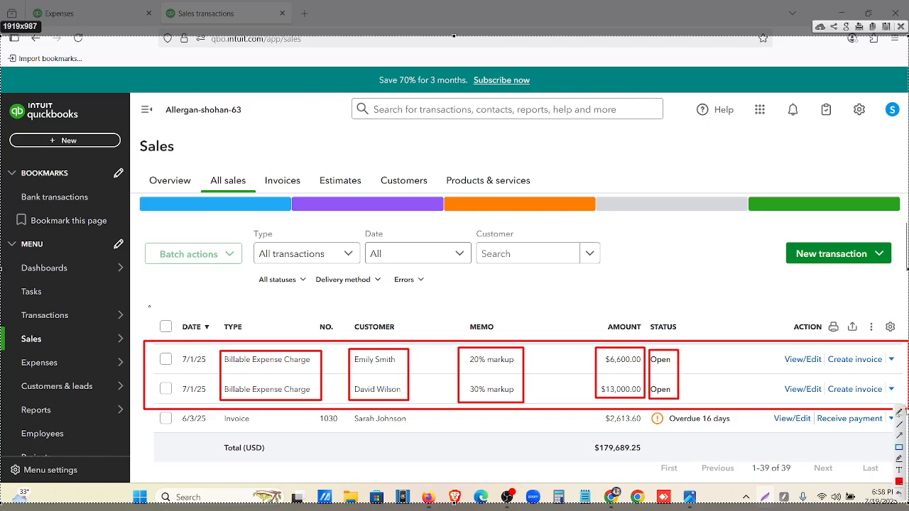
pyautogui.moveTo(827, 349)
pyautogui.mouseDown()
pyautogui.moveTo(852, 368)
pyautogui.moveTo(887, 367)
pyautogui.mouseUp()
pyautogui.moveTo(827, 379)
pyautogui.mouseDown()
pyautogui.moveTo(867, 402)
pyautogui.moveTo(890, 402)
pyautogui.mouseUp()
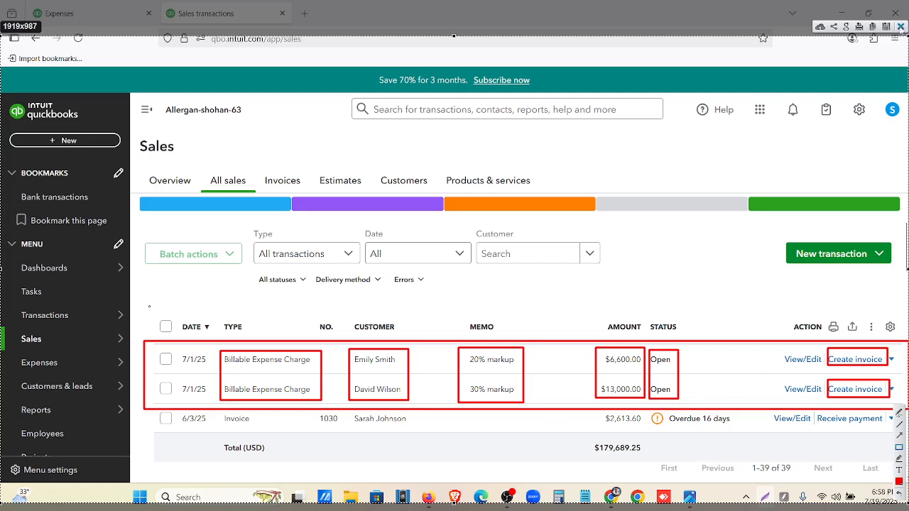
pyautogui.click(900, 26)
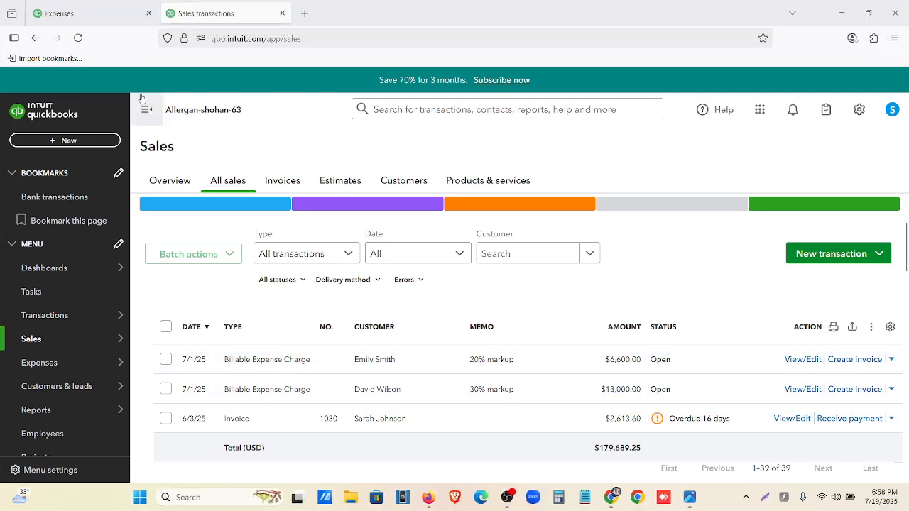
# Create an invoice from the billable expense charge with 20% markup, compare it with the bill, and set the invoice date to 07/02/2025
pyautogui.click(867, 365)
pyautogui.click(78, 13)
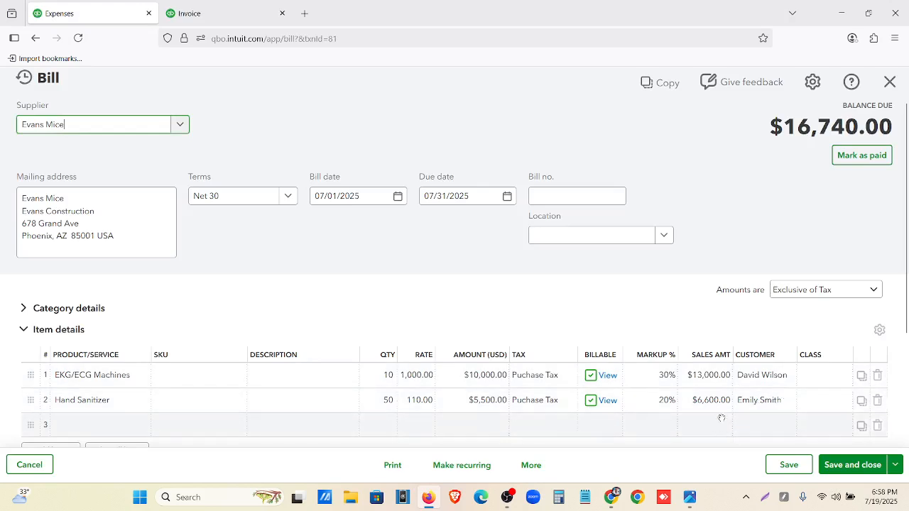
pyautogui.click(234, 13)
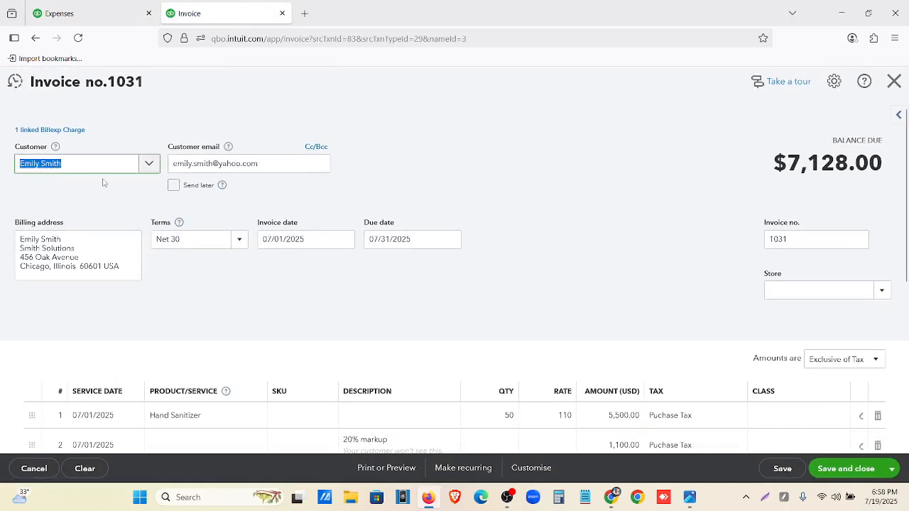
pyautogui.click(344, 240)
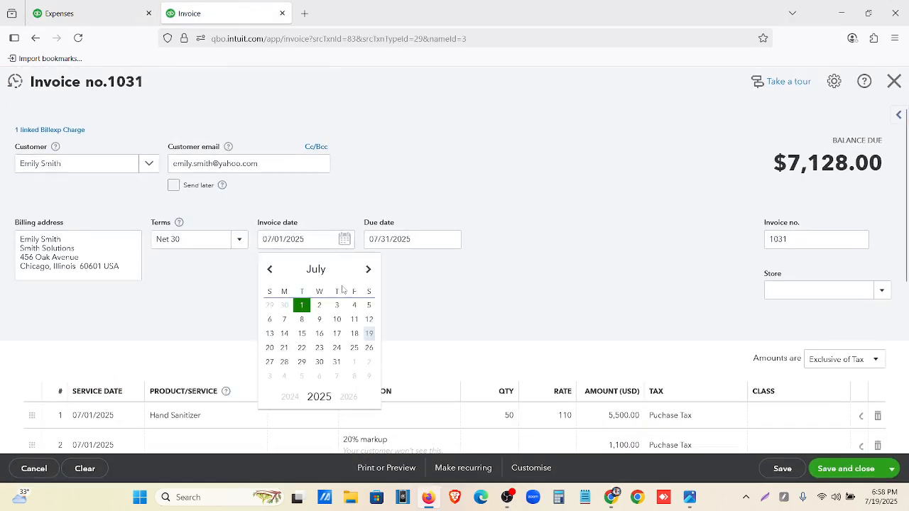
pyautogui.click(319, 306)
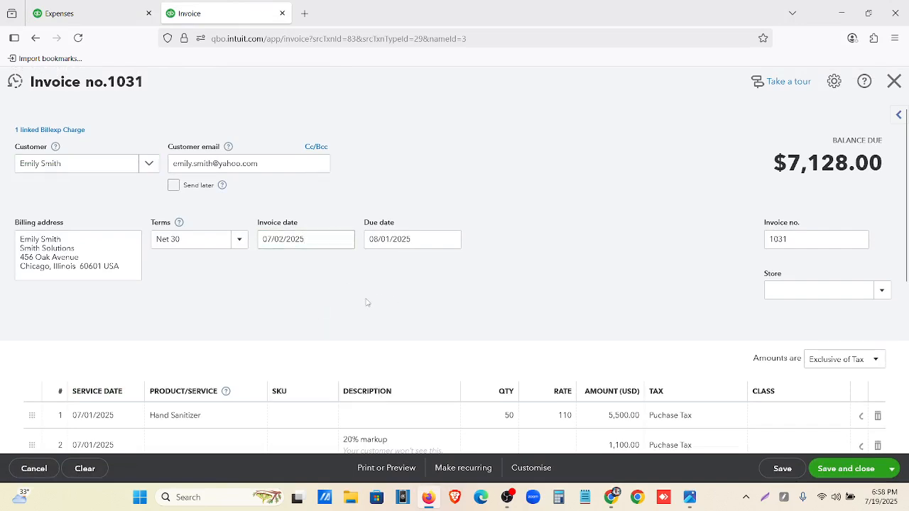
# Check the invoice's Hand Sanitizer and 20% markup lines, and save and close the invoice
pyautogui.scroll(-3, 377, 300)
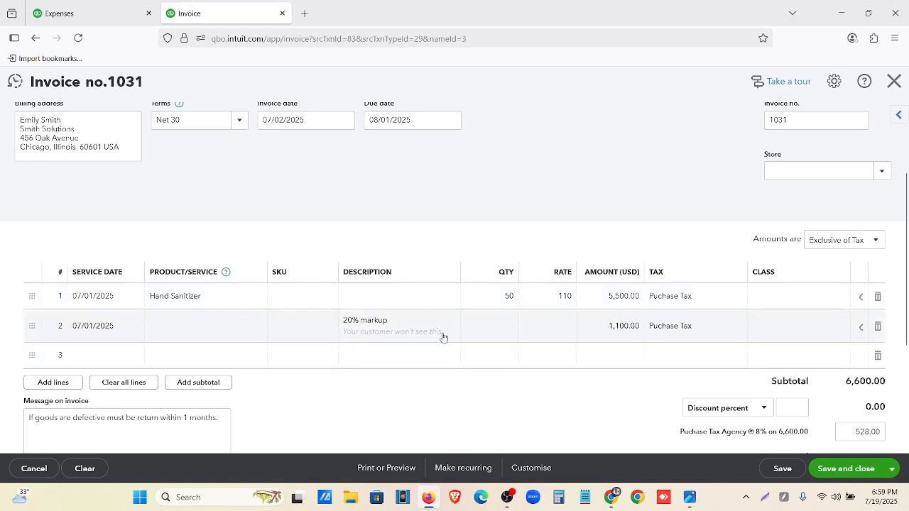
pyautogui.click(372, 339)
pyautogui.click(397, 418)
pyautogui.scroll(-2, 686, 341)
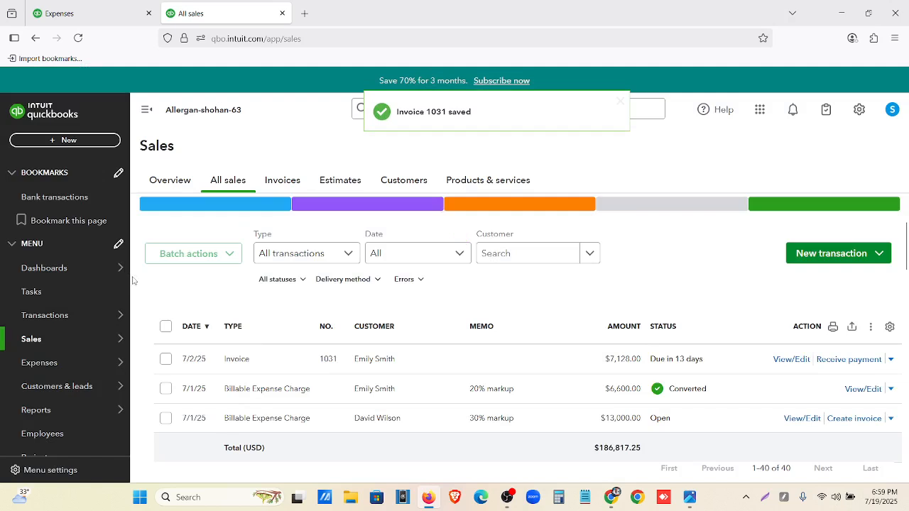
# Reopen the saved 7/2/25 invoice and show its print preview, agreeing to modify the linked transaction
pyautogui.click(789, 360)
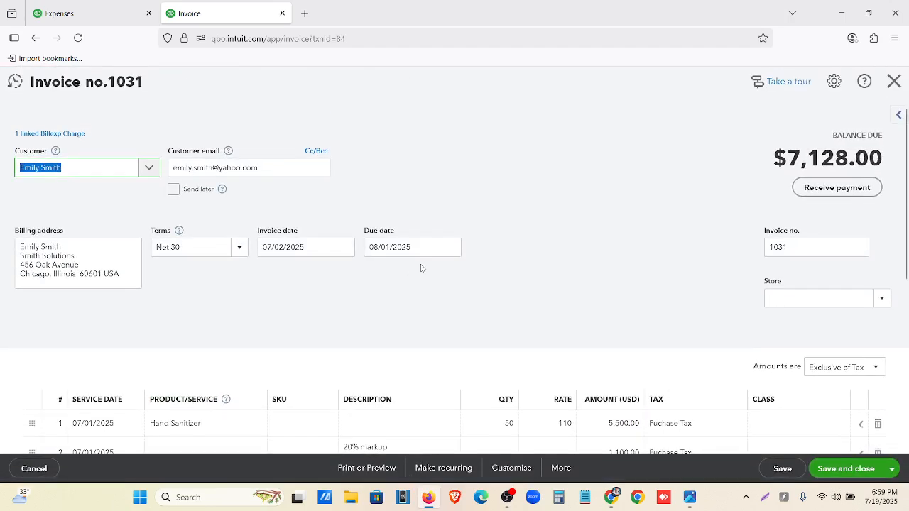
pyautogui.scroll(-2, 503, 312)
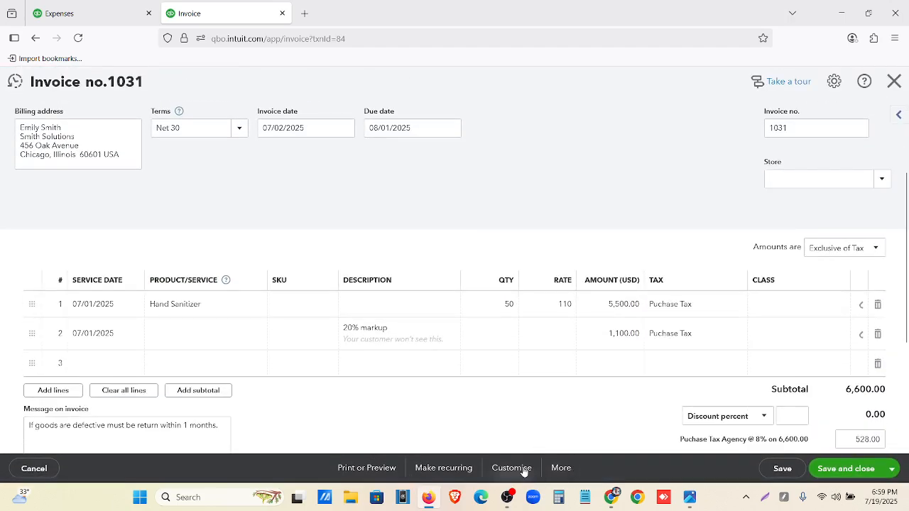
pyautogui.click(520, 468)
pyautogui.click(448, 369)
pyautogui.click(368, 469)
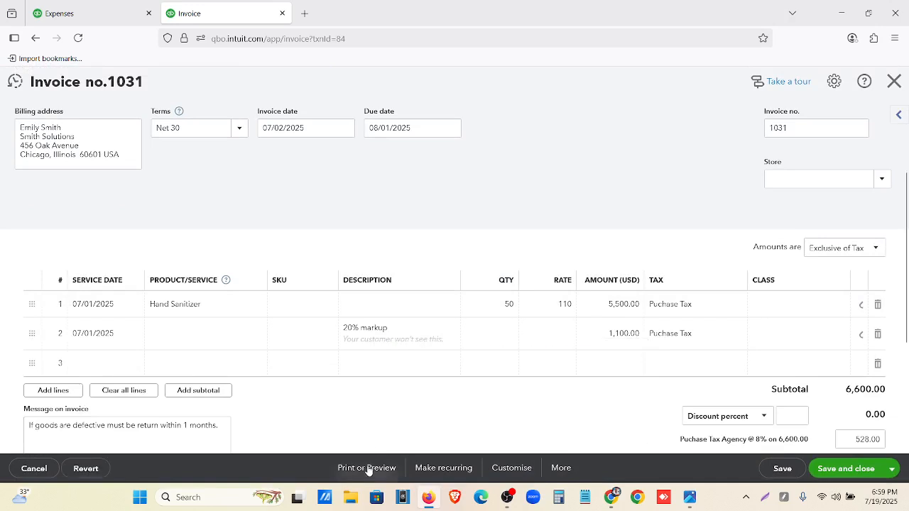
pyautogui.click(367, 405)
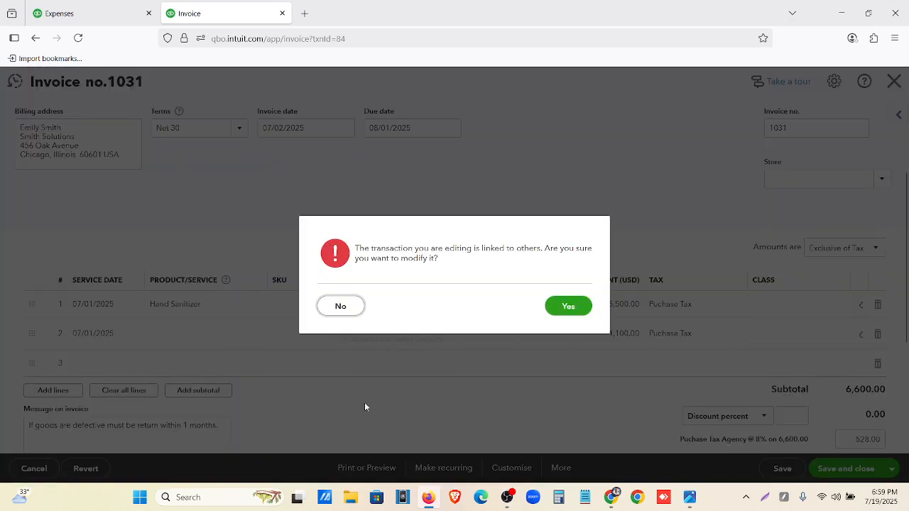
pyautogui.click(568, 307)
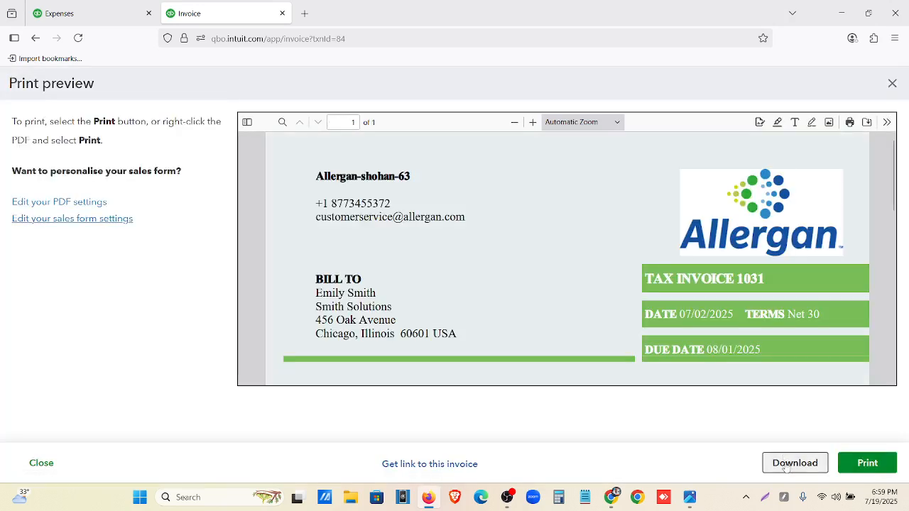
# Download the invoice as a PDF and open the downloaded file at its item lines
pyautogui.click(789, 465)
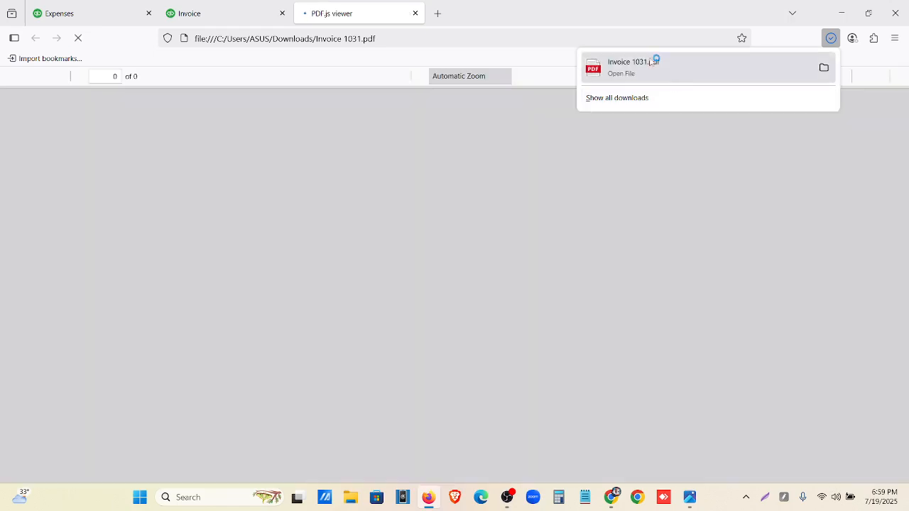
pyautogui.click(653, 62)
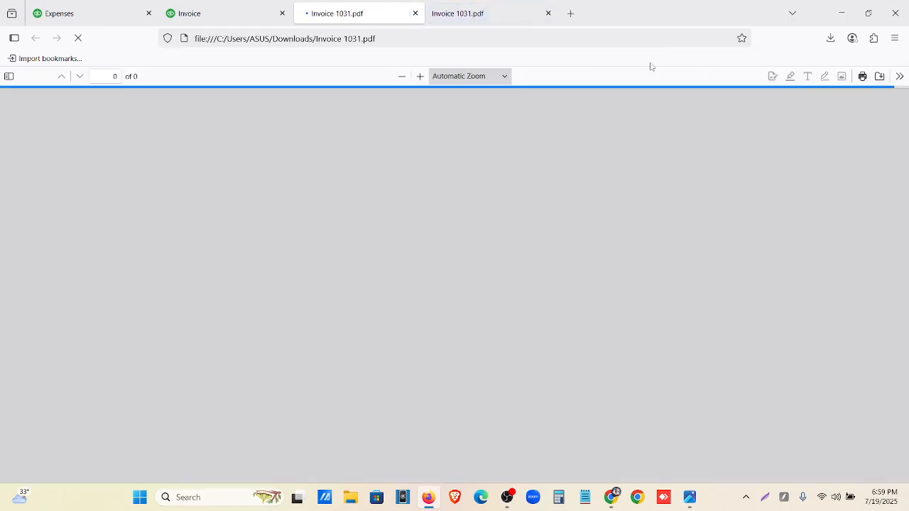
pyautogui.scroll(-3, 538, 298)
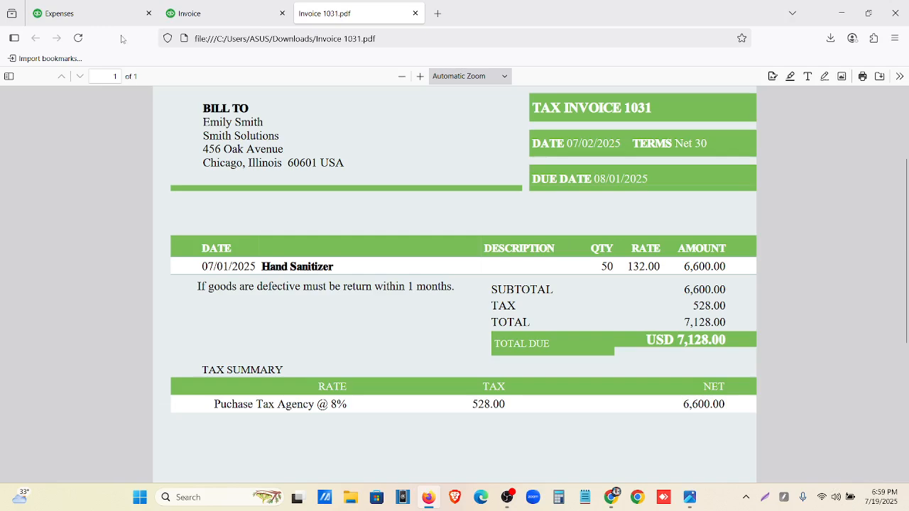
# Compare the Hand Sanitizer rate and amount on the invoice PDF with the billable line on the supplier bill
pyautogui.click(105, 19)
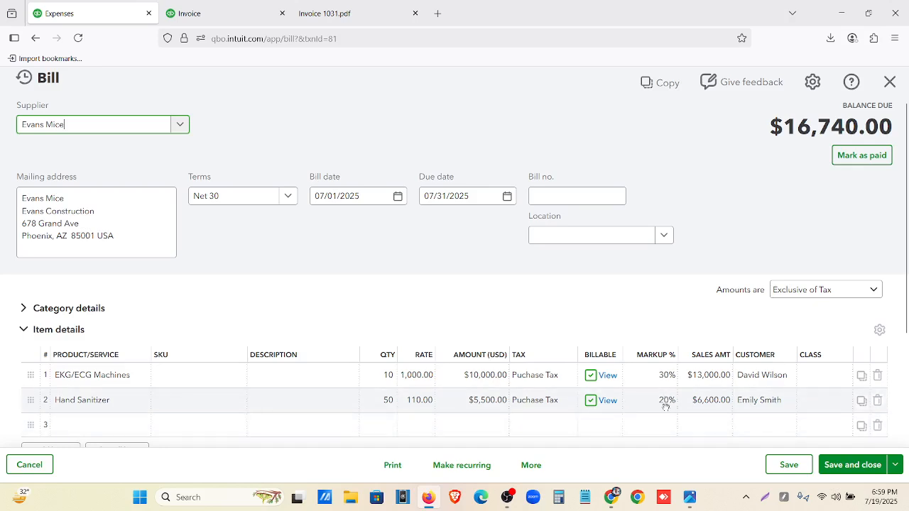
pyautogui.click(325, 13)
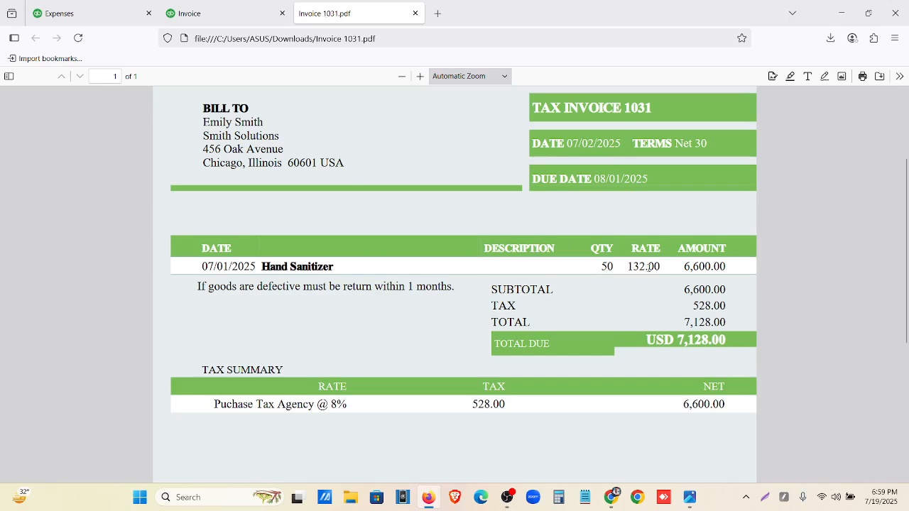
pyautogui.moveTo(679, 269); pyautogui.dragTo(729, 268)
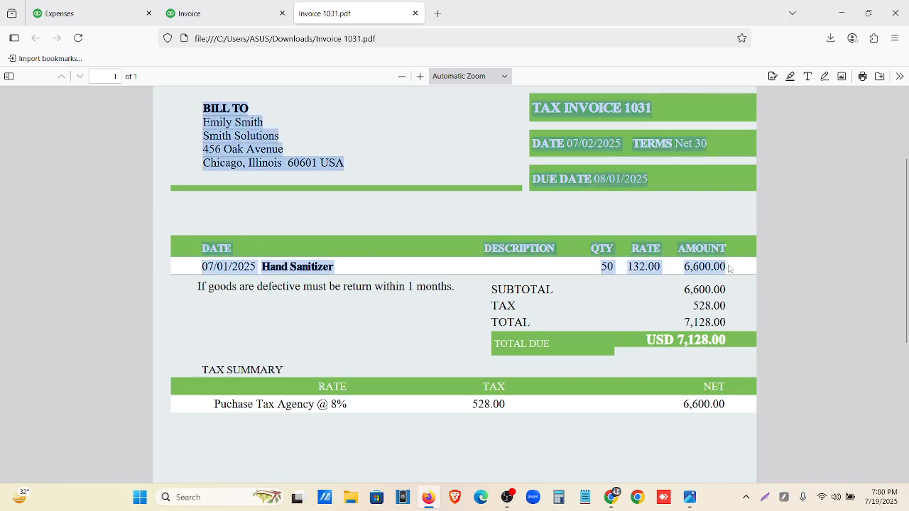
pyautogui.click(710, 269)
pyautogui.click(59, 13)
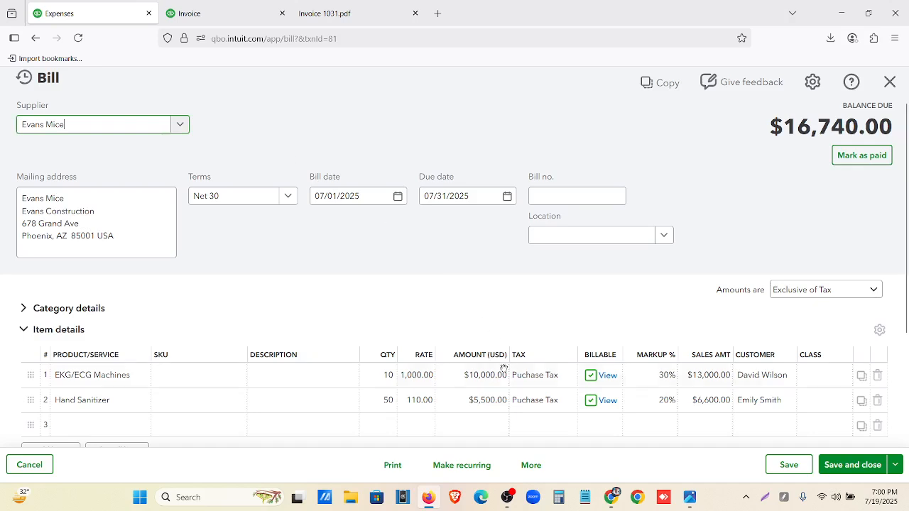
pyautogui.click(237, 11)
pyautogui.click(318, 15)
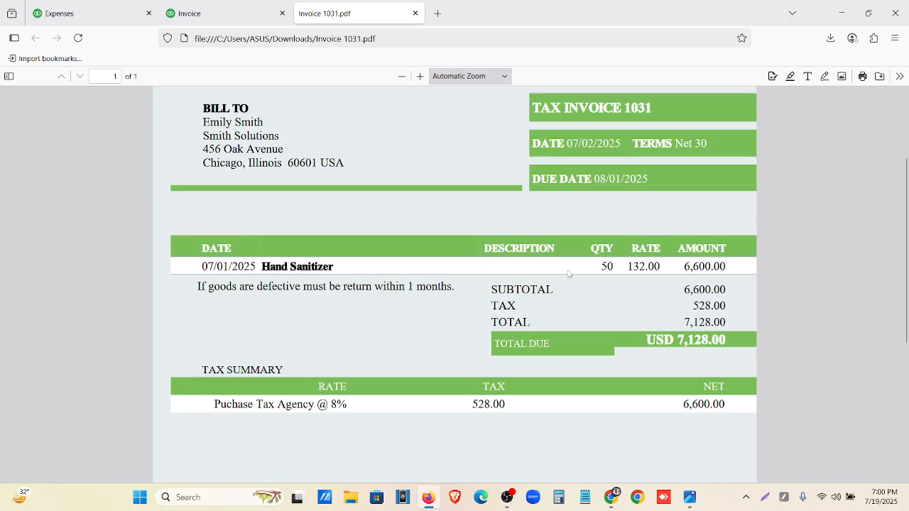
# Examine the Hand Sanitizer rate and amount, the totals and the tax summary on the invoice PDF
pyautogui.moveTo(624, 268); pyautogui.dragTo(672, 268)
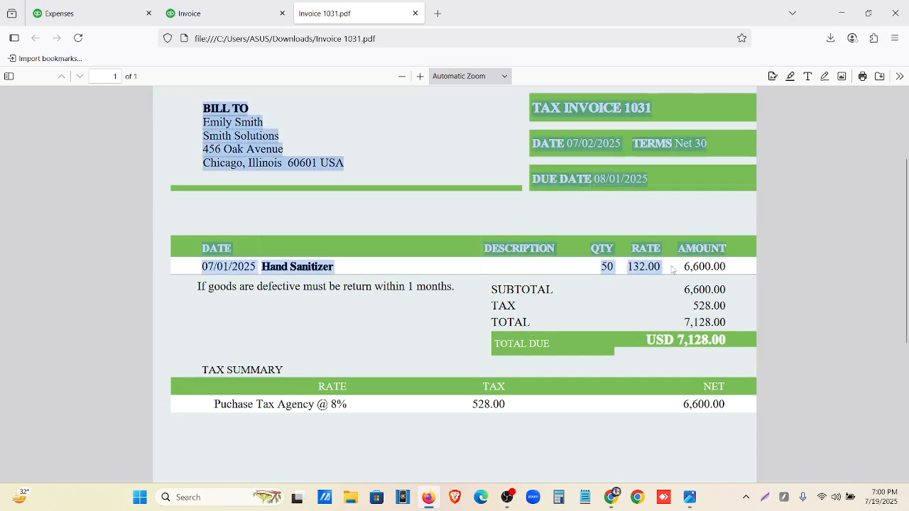
pyautogui.click(673, 268)
pyautogui.moveTo(664, 272); pyautogui.dragTo(648, 269)
pyautogui.click(647, 268)
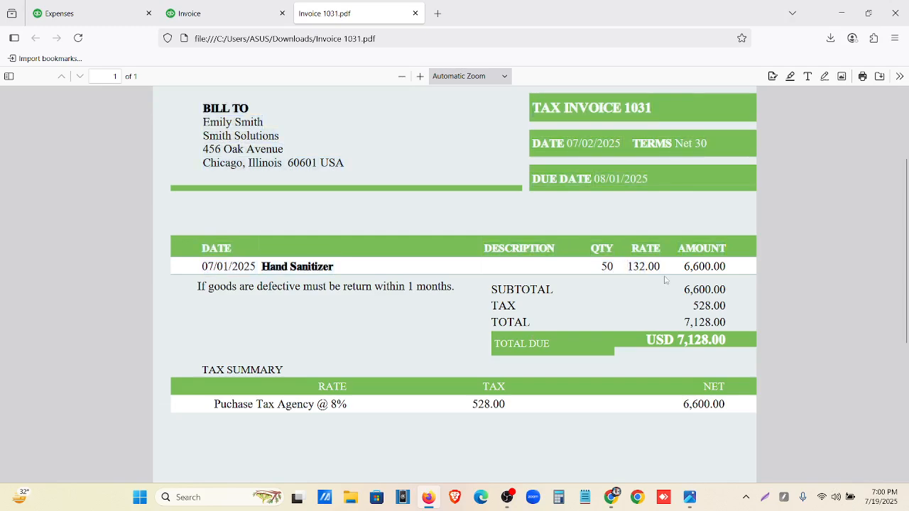
pyautogui.scroll(-2, 665, 278)
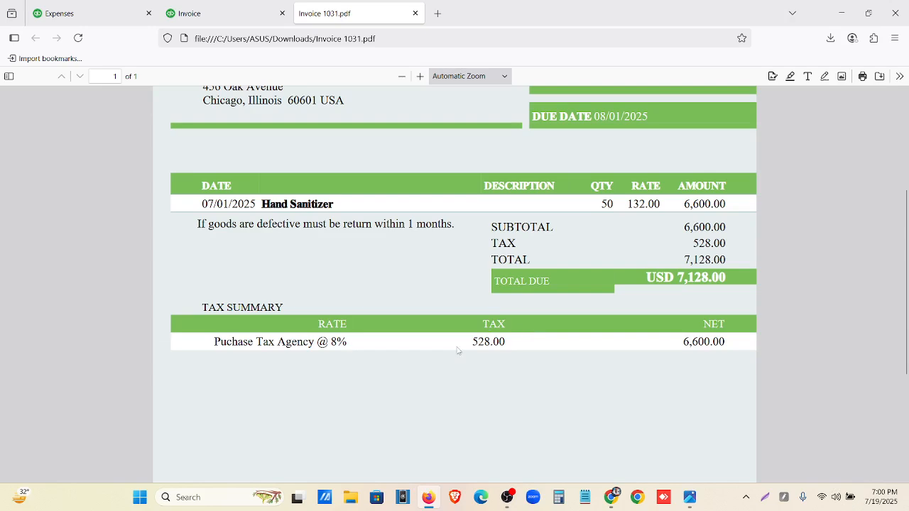
pyautogui.scroll(5, 463, 350)
# Return to the supplier bill, show its print preview, and download the bill as a PDF
pyautogui.click(98, 16)
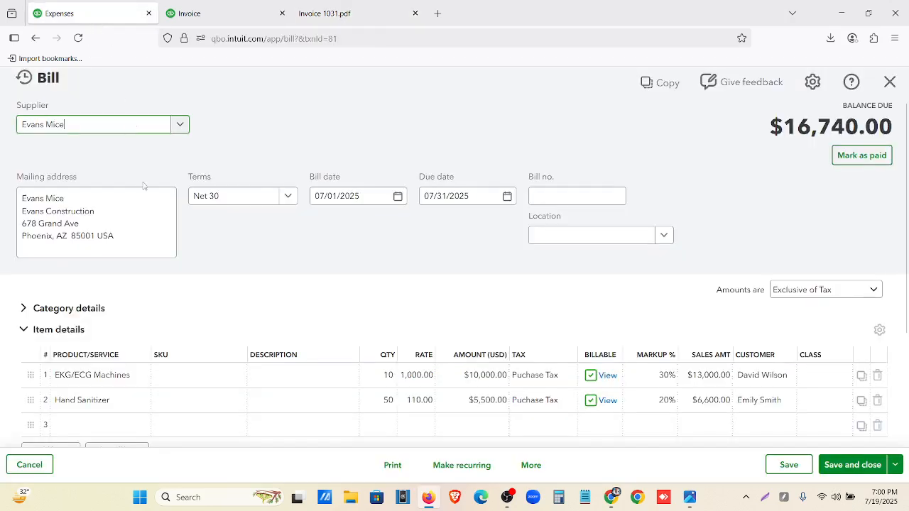
pyautogui.click(392, 465)
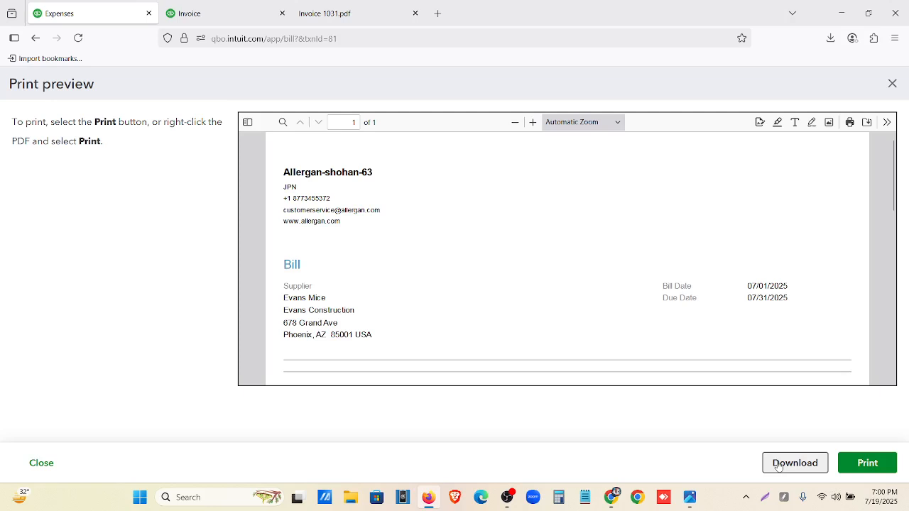
pyautogui.click(777, 465)
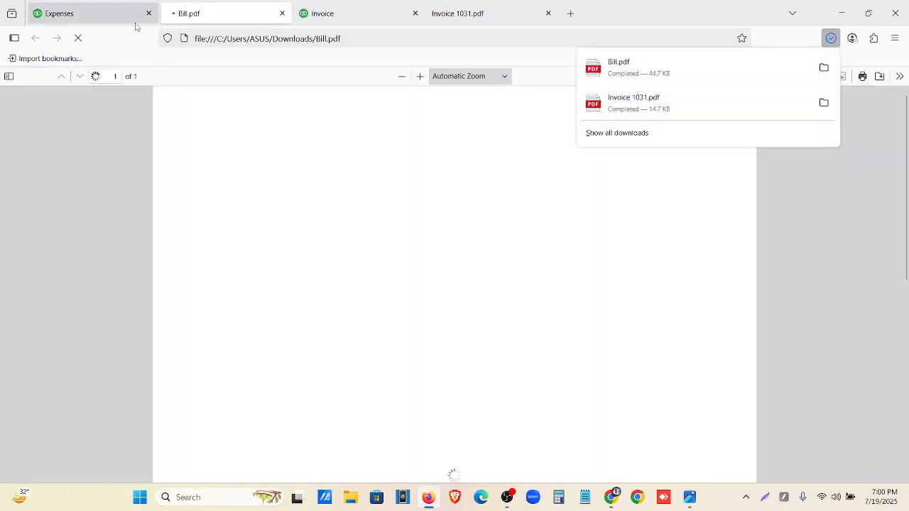
pyautogui.scroll(-2, 585, 345)
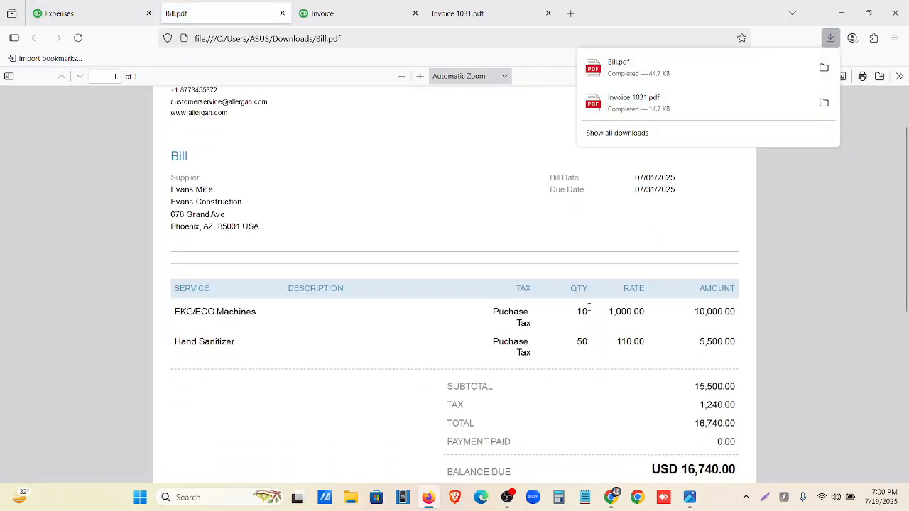
# Examine the item quantities, rates, amounts and balance due on the downloaded bill PDF
pyautogui.scroll(-2, 637, 367)
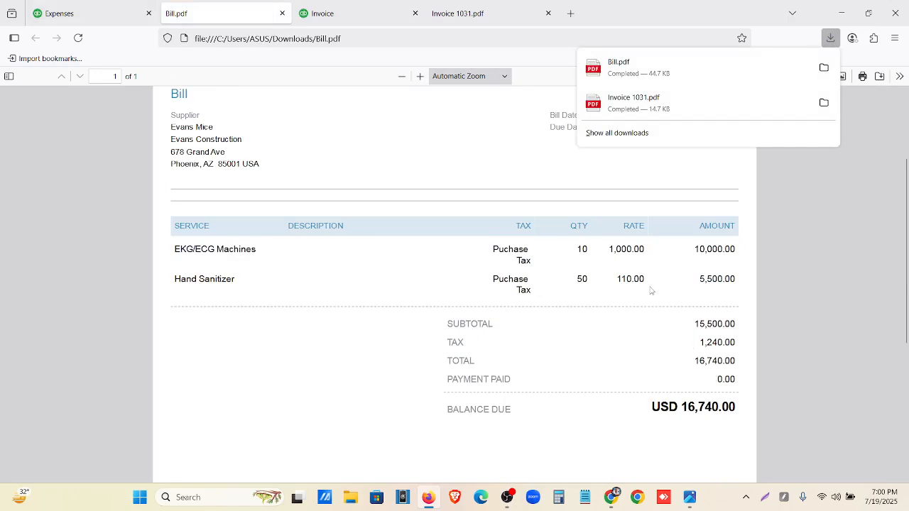
pyautogui.scroll(-5, 649, 293)
pyautogui.scroll(5, 646, 298)
pyautogui.moveTo(588, 249); pyautogui.dragTo(731, 251)
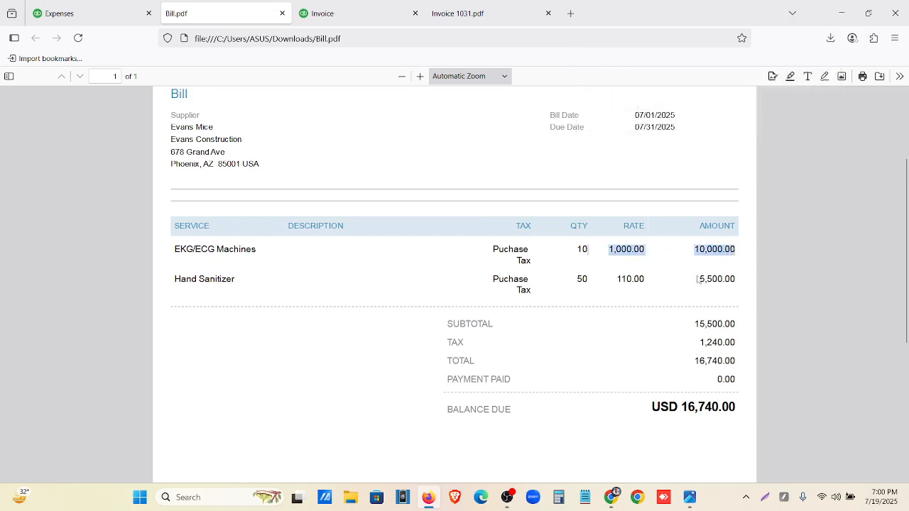
pyautogui.hotkey('ctrl', 'a')
pyautogui.click(708, 406)
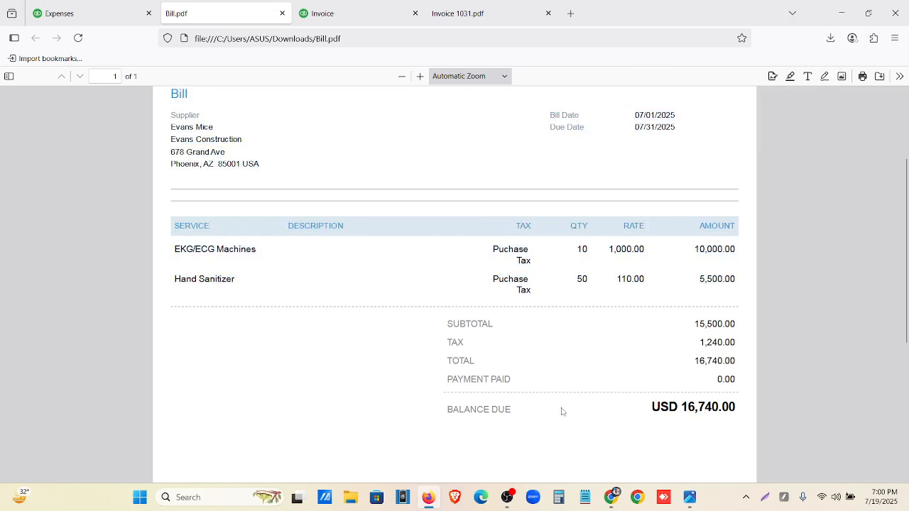
pyautogui.scroll(3, 504, 401)
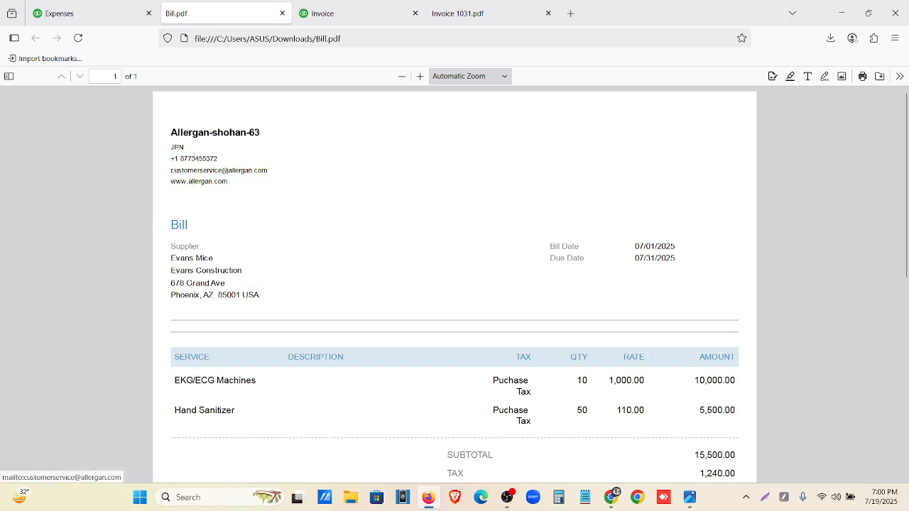
pyautogui.scroll(-4, 306, 237)
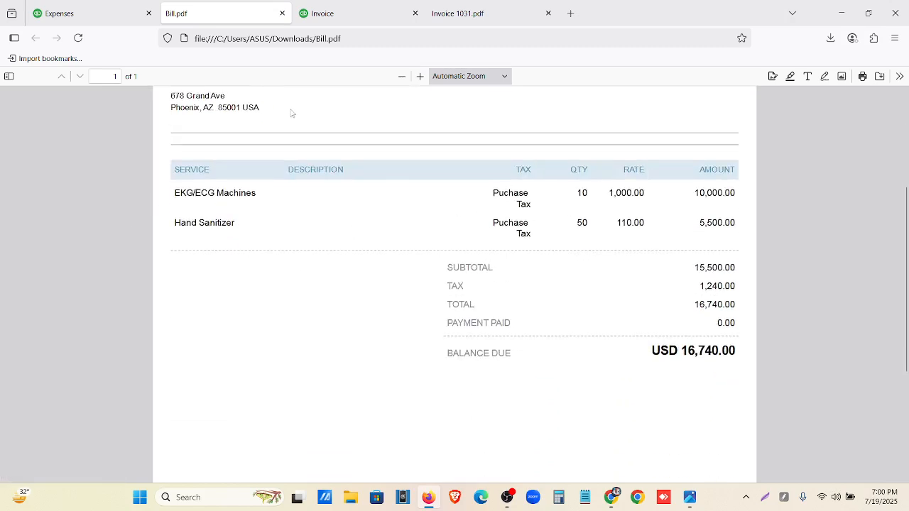
# Close the invoice's print preview and check the Hand Sanitizer and markup lines on the invoice form
pyautogui.click(348, 16)
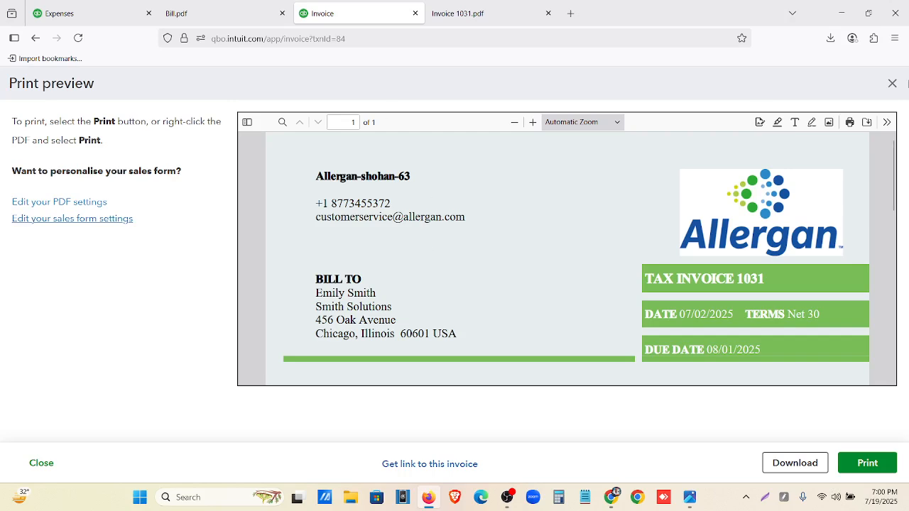
pyautogui.click(892, 83)
pyautogui.scroll(-5, 490, 280)
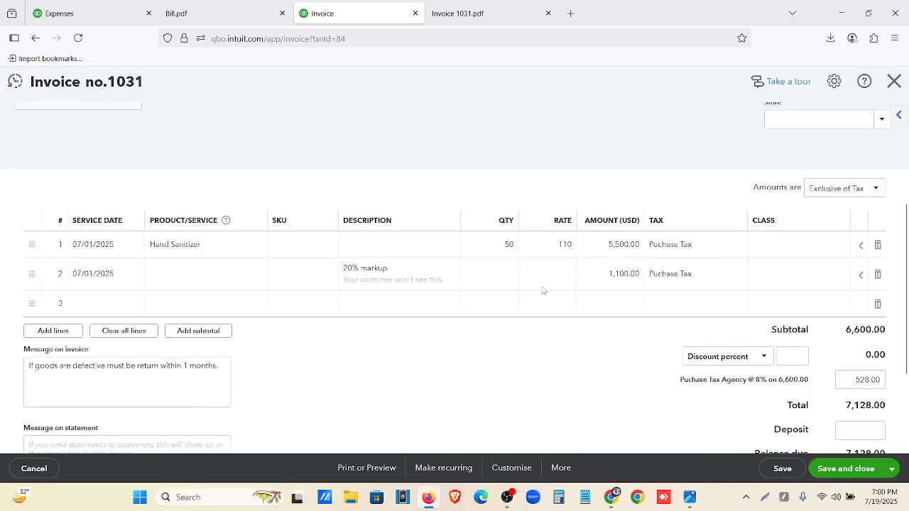
# Close the bill's print preview and compare the bill's billable, markup and sales amount values with the invoice PDF
pyautogui.click(84, 16)
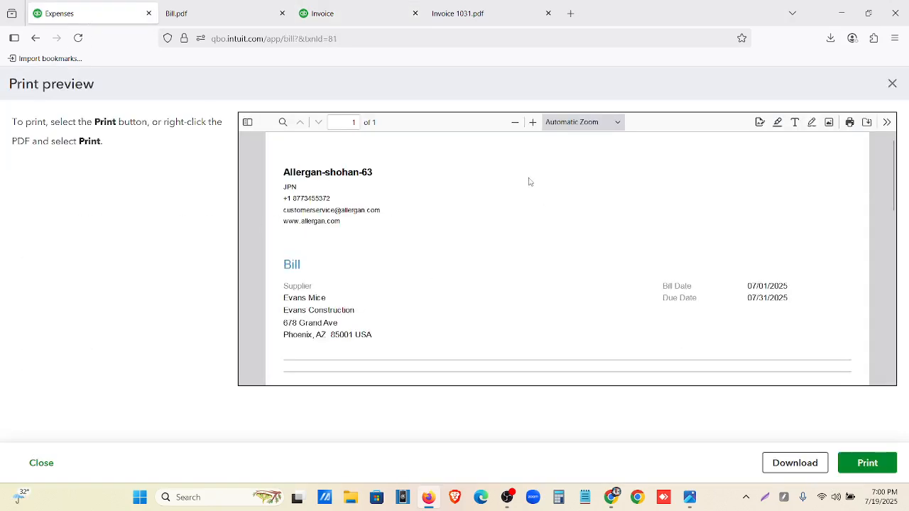
pyautogui.click(893, 83)
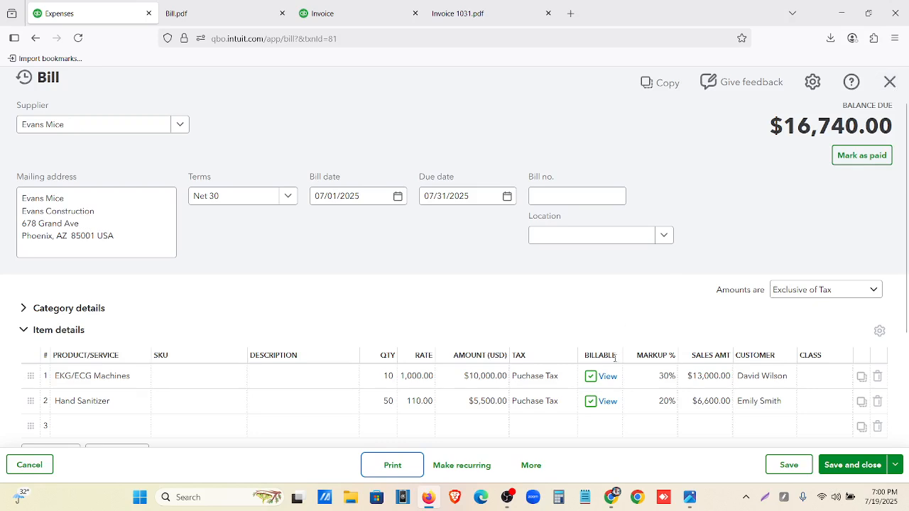
pyautogui.scroll(-2, 766, 387)
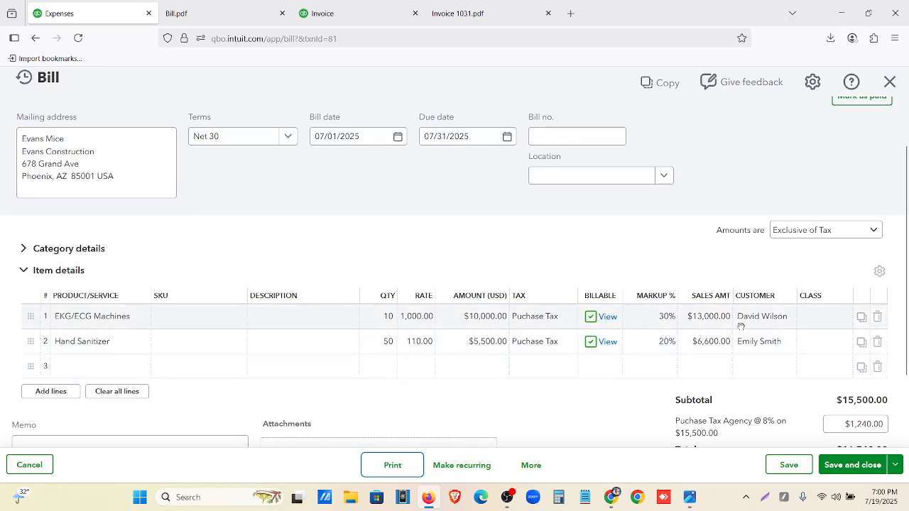
pyautogui.click(457, 13)
pyautogui.scroll(-5, 280, 273)
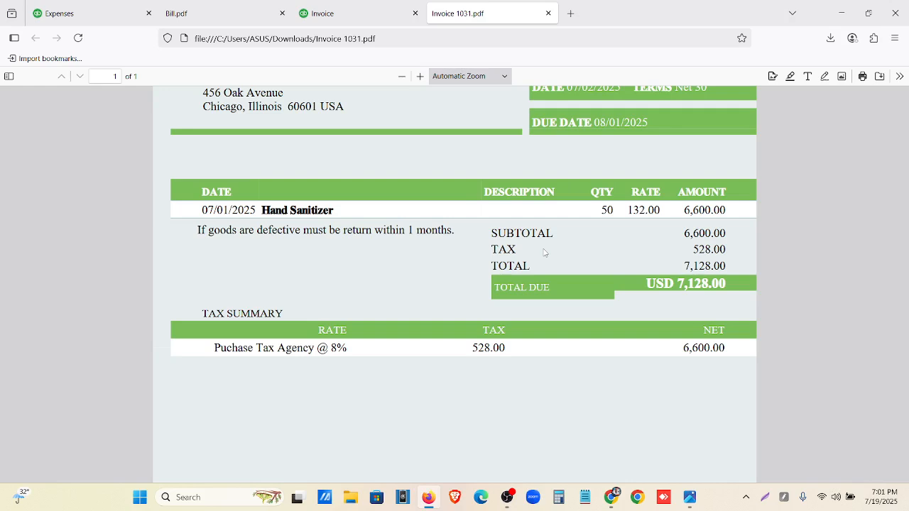
pyautogui.click(689, 497)
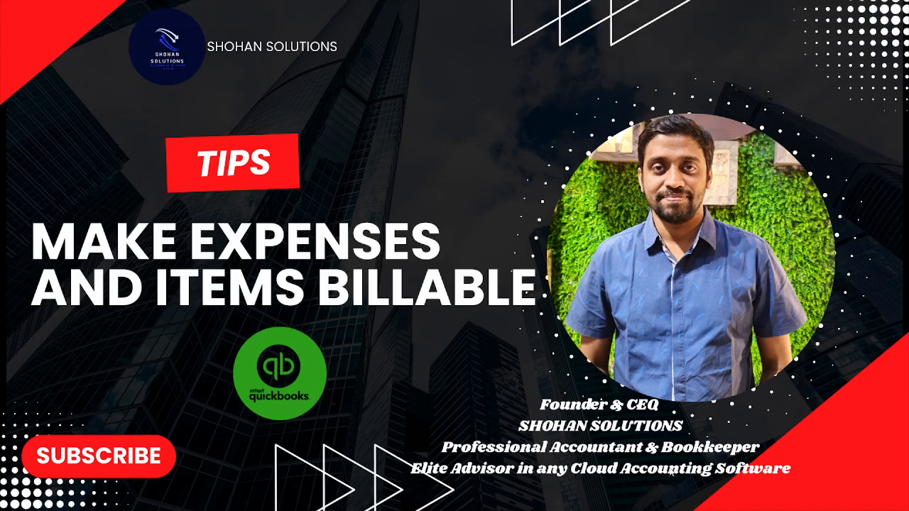